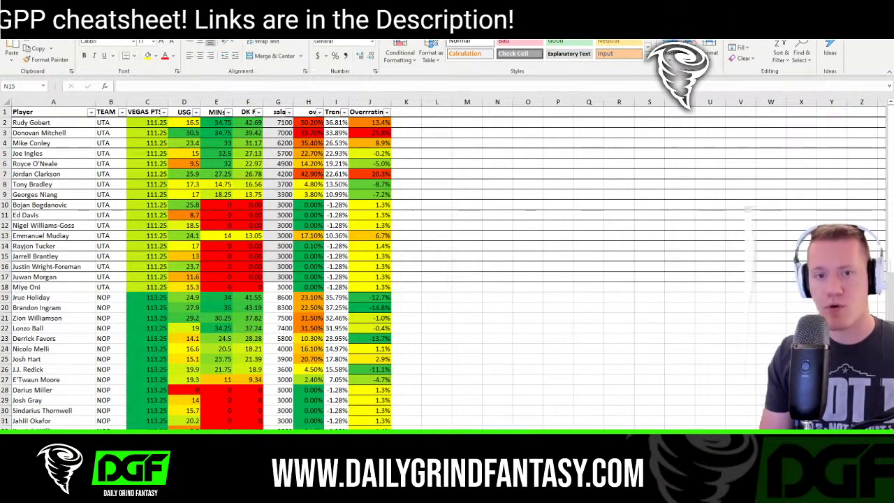
- Examine the USG values of Donovan Mitchell in the UTA rows and LeBron James in the LAL rows
{"action": "mouse_move", "coordinate": [190, 132]}
{"action": "left_mouse_down"}
{"action": "mouse_move", "coordinate": [195, 186]}
{"action": "mouse_move", "coordinate": [188, 141]}
{"action": "mouse_move", "coordinate": [201, 140]}
{"action": "left_mouse_up"}
{"action": "left_click", "coordinate": [192, 133]}
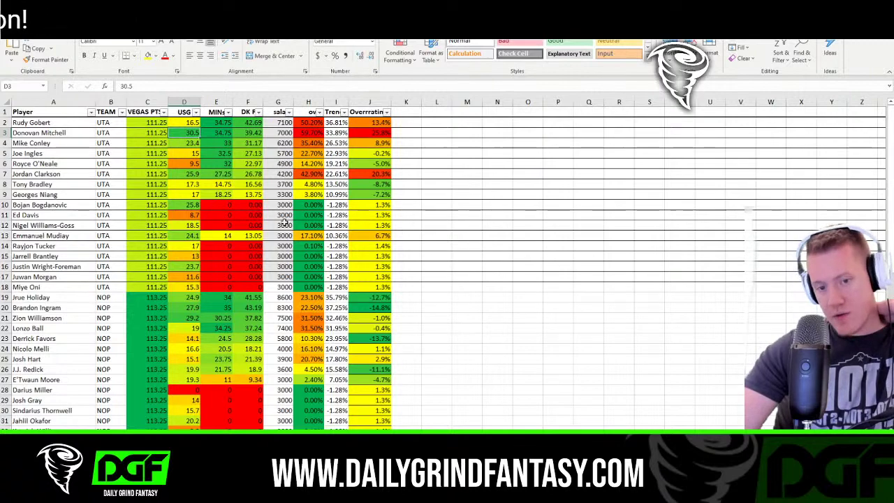
{"action": "scroll", "coordinate": [380, 194], "scroll_direction": "down", "scroll_amount": 4}
{"action": "scroll", "coordinate": [381, 194], "scroll_direction": "down", "scroll_amount": 3}
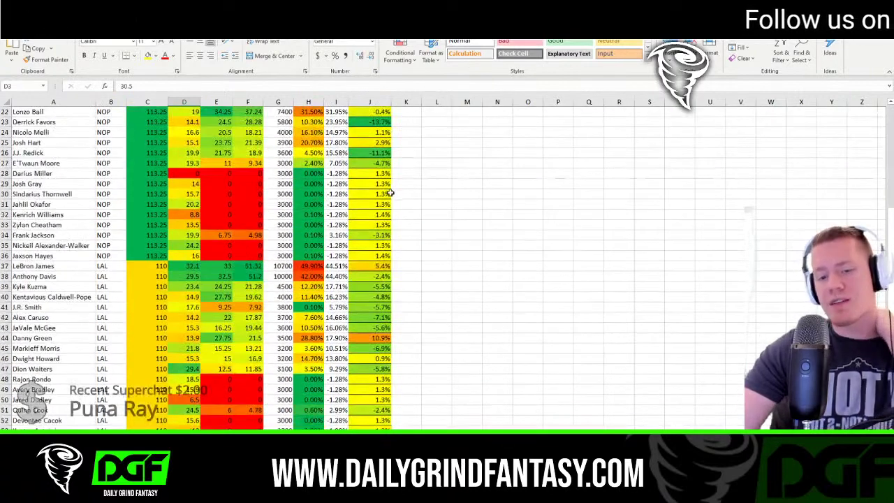
{"action": "left_click", "coordinate": [190, 268]}
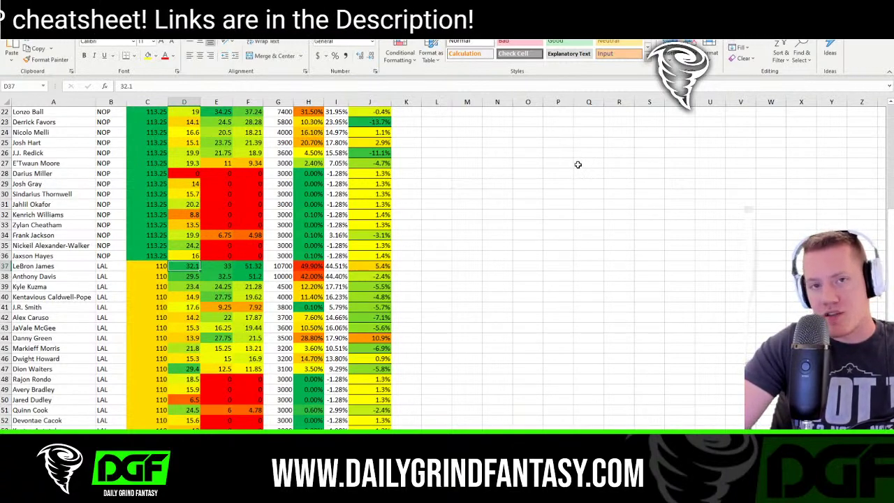
{"action": "scroll", "coordinate": [586, 168], "scroll_direction": "up", "scroll_amount": 5}
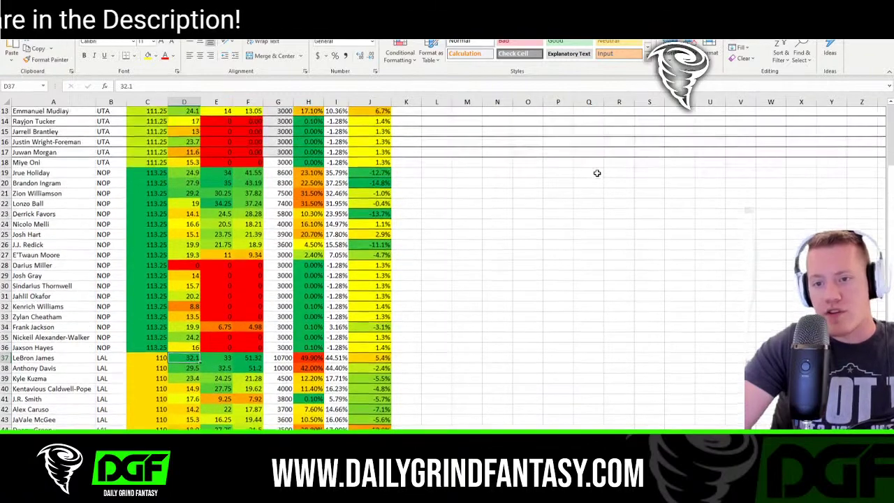
{"action": "scroll", "coordinate": [598, 173], "scroll_direction": "up", "scroll_amount": 2}
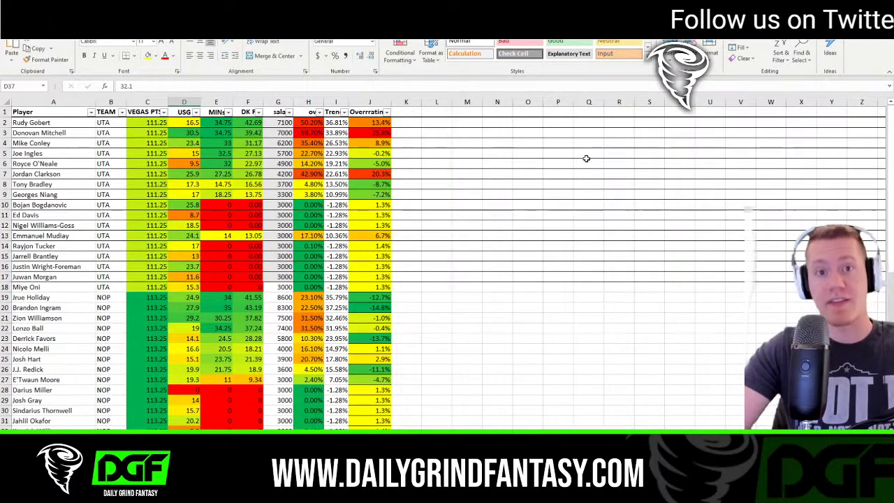
- Examine the LAC rows, highlighting Kawhi Leonard's USG row and the Montrezl Harrell and Lou Williams rows from player to DK projection
{"action": "scroll", "coordinate": [593, 170], "scroll_direction": "down", "scroll_amount": 15}
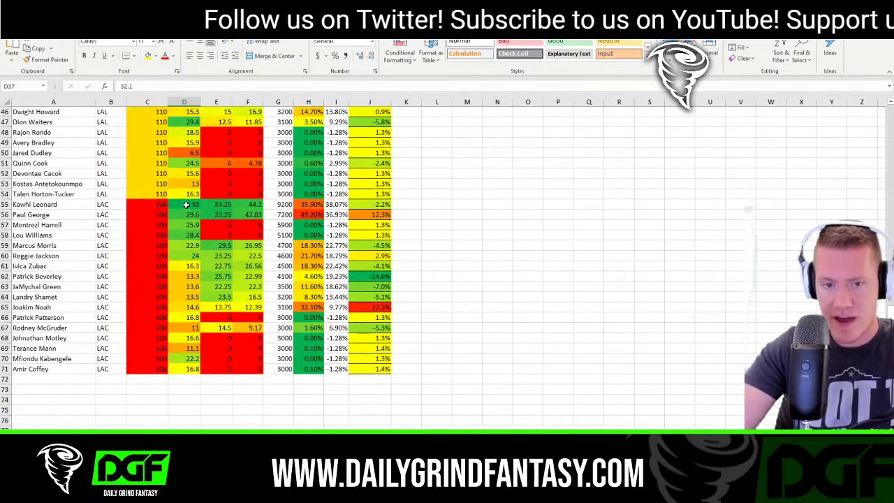
{"action": "left_click_drag", "start_coordinate": [185, 204], "coordinate": [36, 203]}
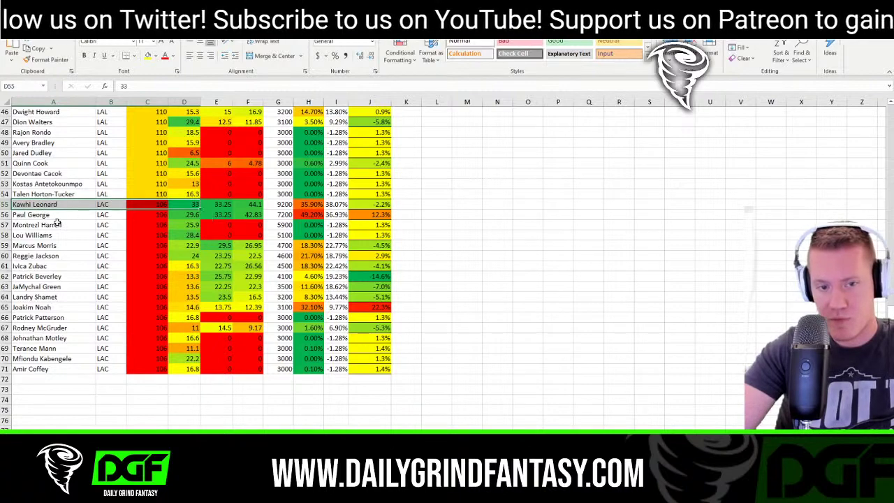
{"action": "left_click_drag", "start_coordinate": [51, 226], "coordinate": [185, 371]}
{"action": "left_click", "coordinate": [488, 201]}
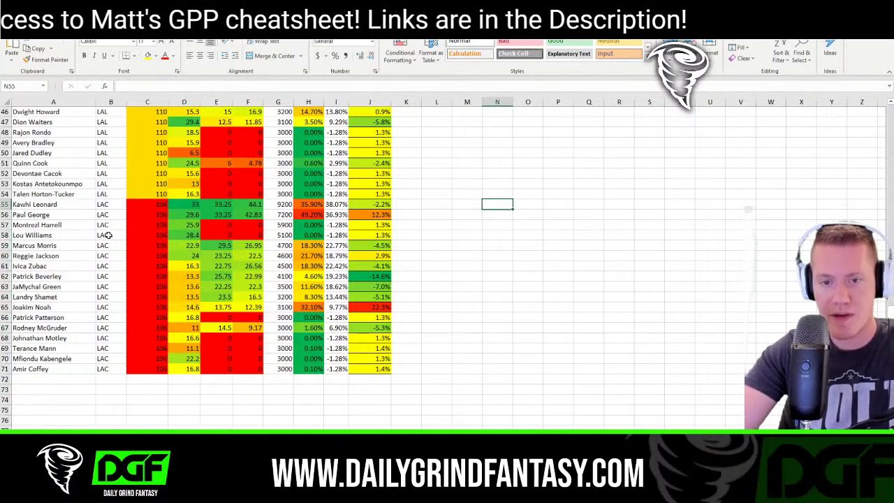
{"action": "left_click_drag", "start_coordinate": [38, 224], "coordinate": [262, 238]}
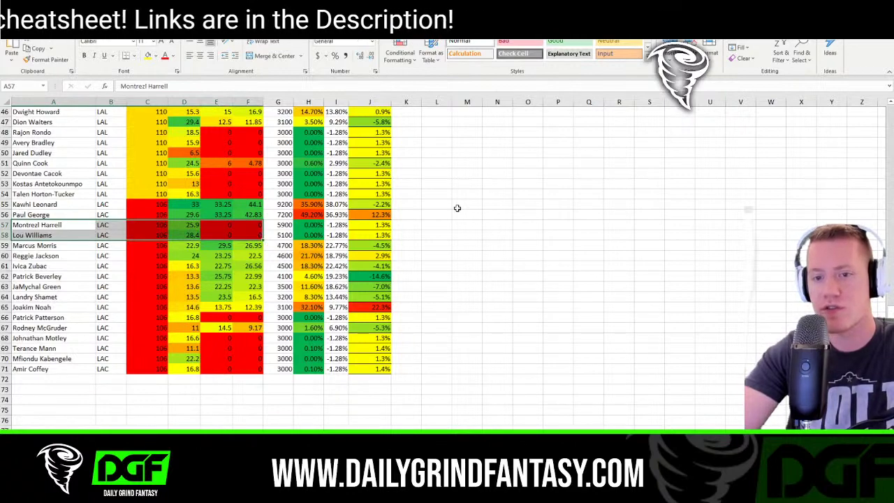
- Examine the ownership and overrating columns, highlighting the UTA players' values in each
{"action": "scroll", "coordinate": [461, 221], "scroll_direction": "up", "scroll_amount": 15}
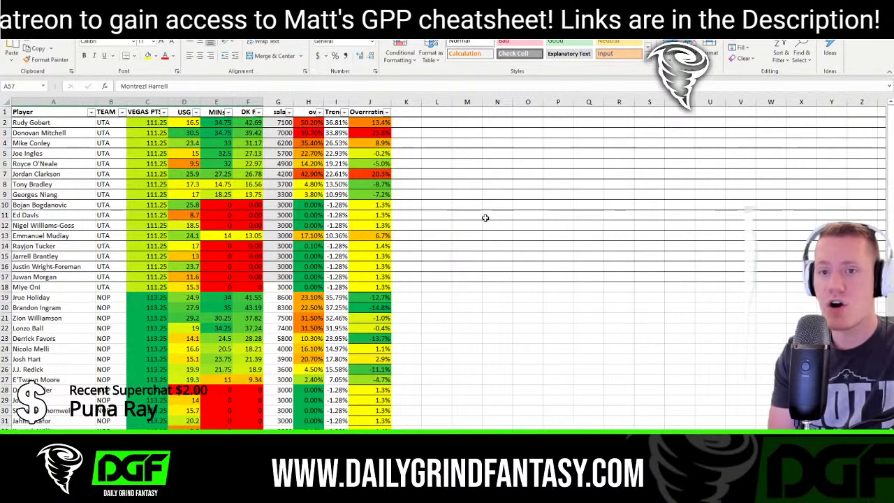
{"action": "left_click", "coordinate": [308, 102]}
{"action": "left_click", "coordinate": [380, 102]}
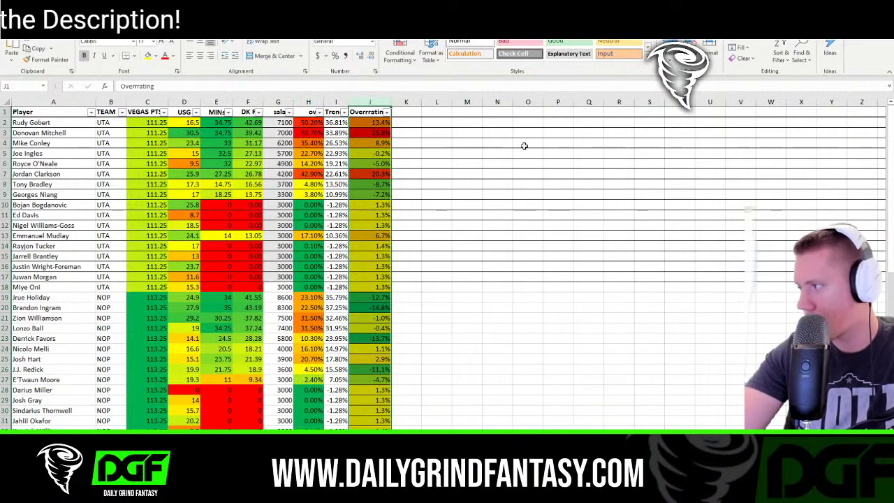
{"action": "left_click", "coordinate": [487, 163]}
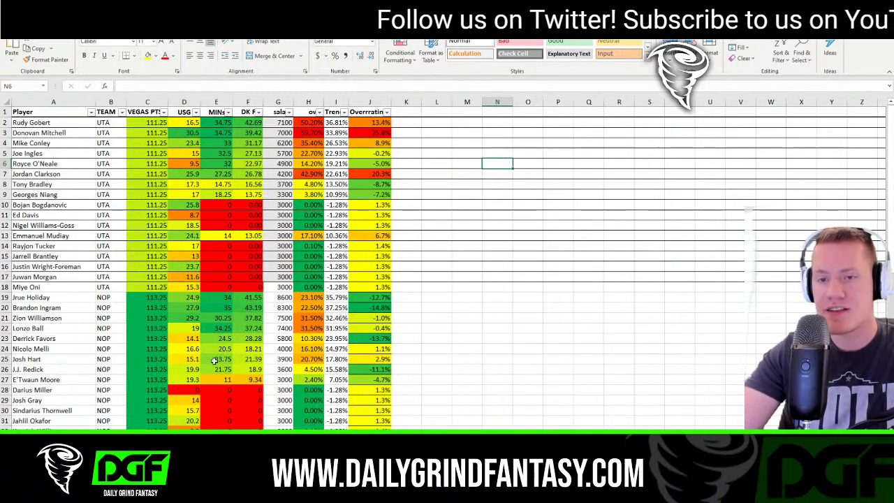
{"action": "left_click_drag", "start_coordinate": [305, 123], "coordinate": [311, 276]}
{"action": "left_click_drag", "start_coordinate": [306, 127], "coordinate": [305, 152]}
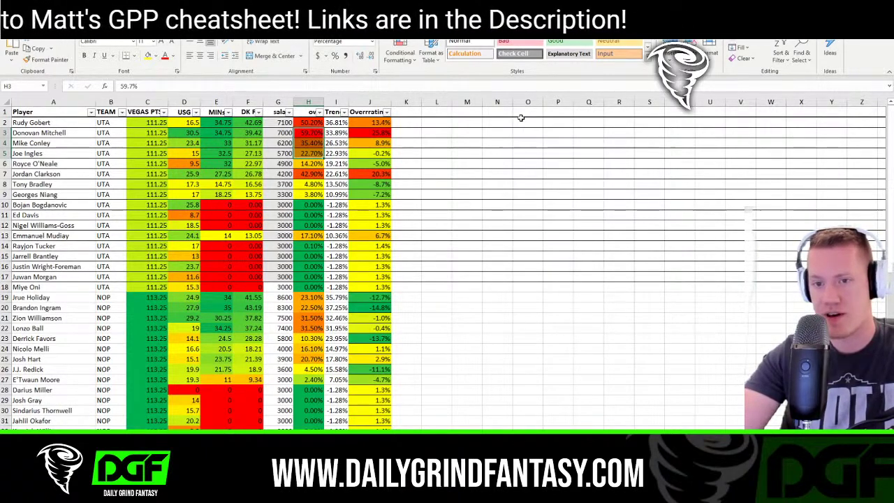
{"action": "left_click_drag", "start_coordinate": [373, 131], "coordinate": [374, 225]}
{"action": "key", "text": "ctrl+v"}
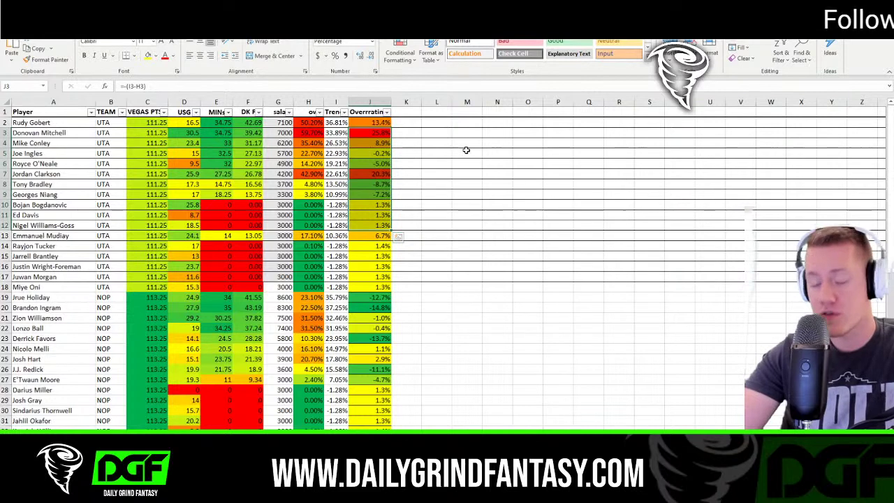
{"action": "key", "text": "Escape"}
- Compare the UTA players' DK projections with the overrating values from Donovan Mitchell down to Jordan Clarkson
{"action": "left_click_drag", "start_coordinate": [248, 133], "coordinate": [248, 194]}
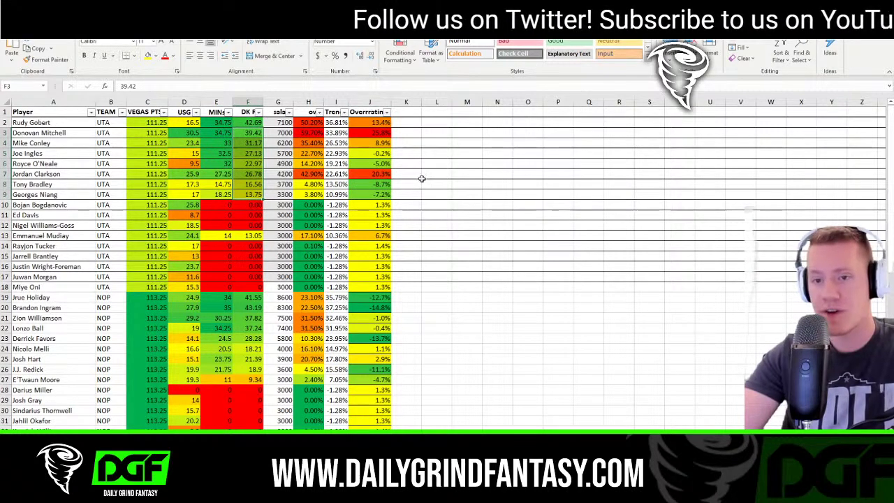
{"action": "left_click", "coordinate": [377, 132]}
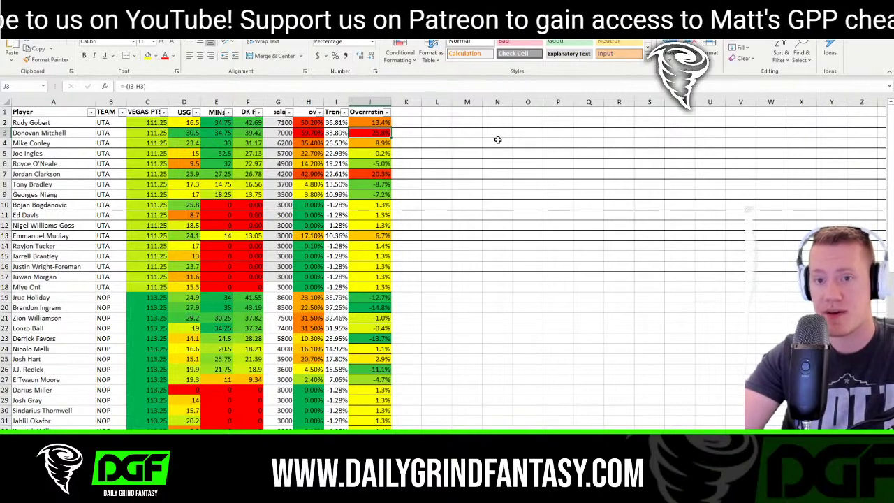
{"action": "key", "text": "Down"}
{"action": "key", "text": "Down"}
{"action": "key", "text": "Down"}
{"action": "key", "text": "Down"}
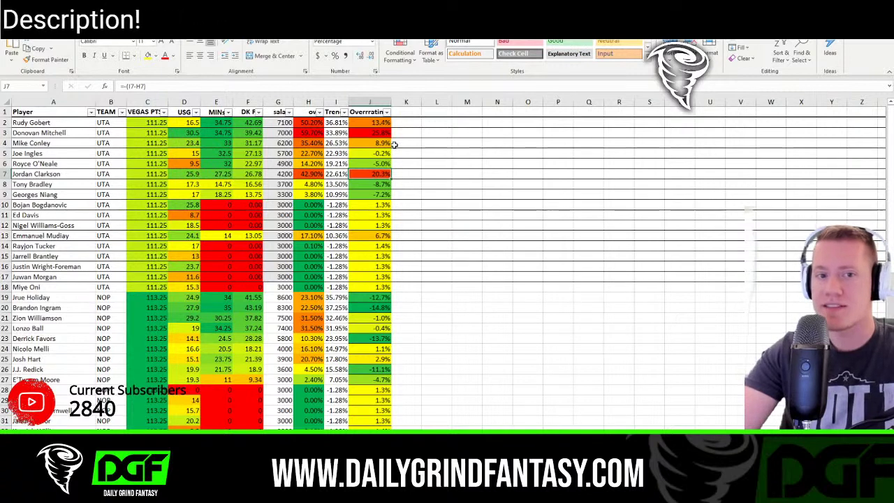
- Check Donovan Mitchell's overrating, DK projection, ownership and salary cells
{"action": "left_click_drag", "start_coordinate": [378, 133], "coordinate": [328, 137]}
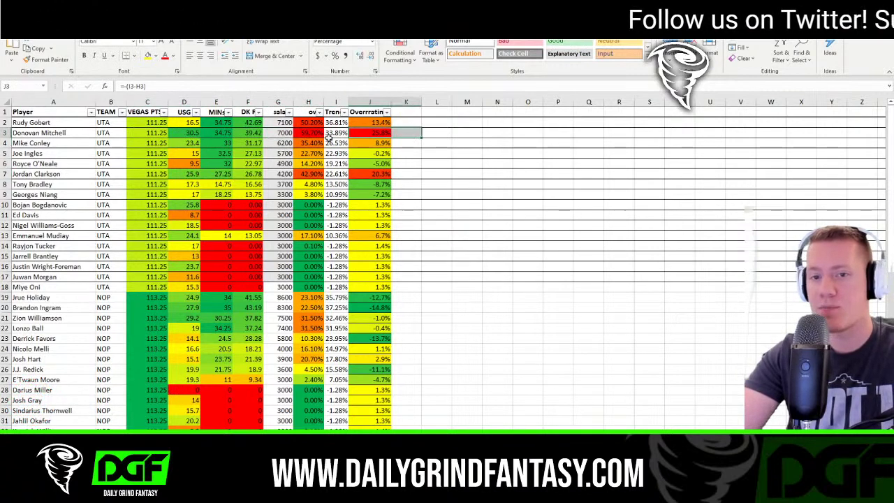
{"action": "left_click", "coordinate": [251, 134]}
{"action": "left_click", "coordinate": [307, 134]}
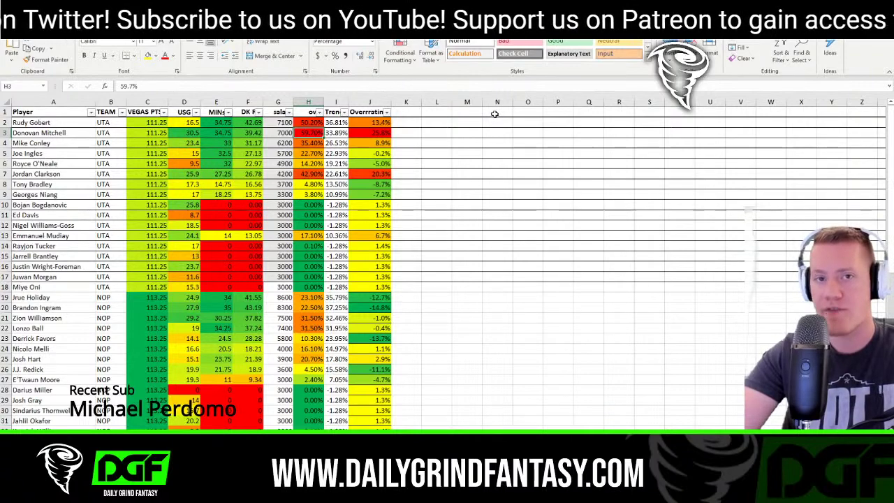
{"action": "left_click", "coordinate": [285, 133]}
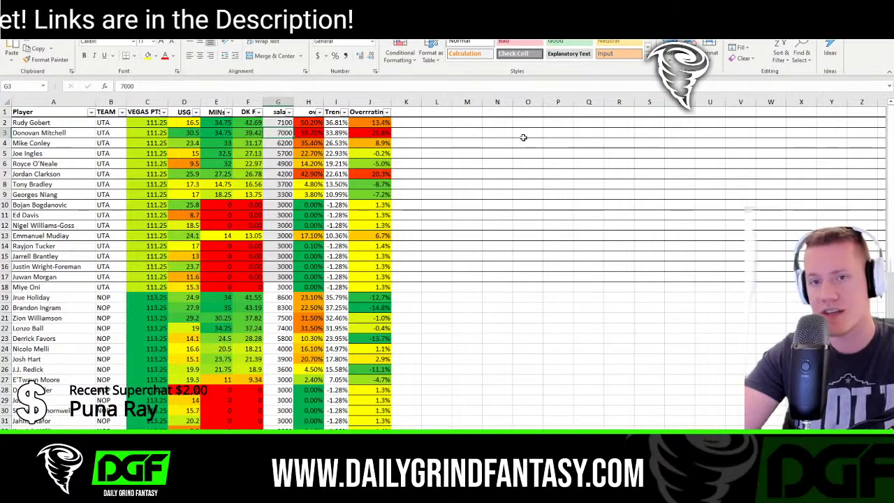
- Highlight the NOP overrating values from Jrue Holiday to E'Twaun Moore, followed by the team's Vegas points
{"action": "scroll", "coordinate": [508, 172], "scroll_direction": "down", "scroll_amount": 2}
{"action": "scroll", "coordinate": [507, 171], "scroll_direction": "down", "scroll_amount": 6}
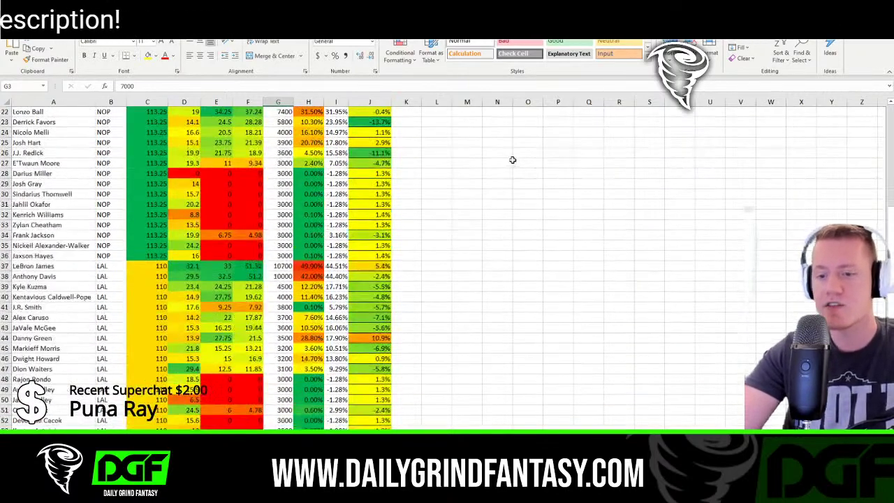
{"action": "scroll", "coordinate": [519, 150], "scroll_direction": "up", "scroll_amount": 3}
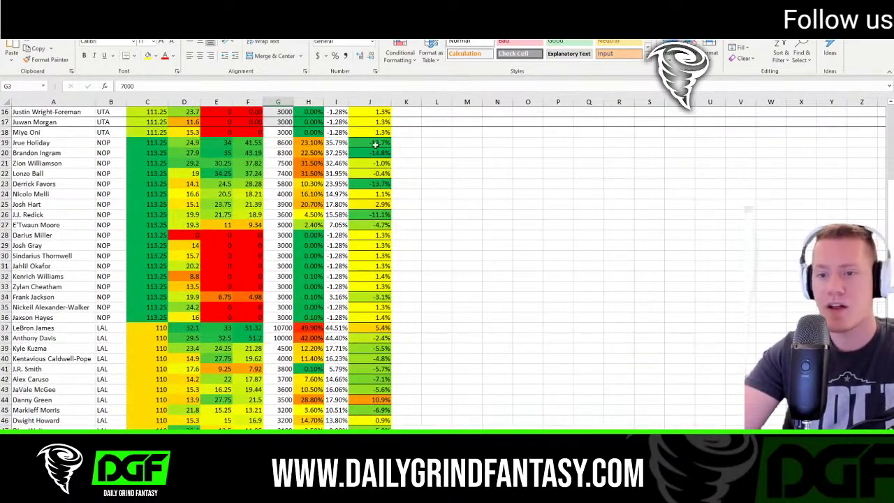
{"action": "left_click_drag", "start_coordinate": [375, 142], "coordinate": [381, 225]}
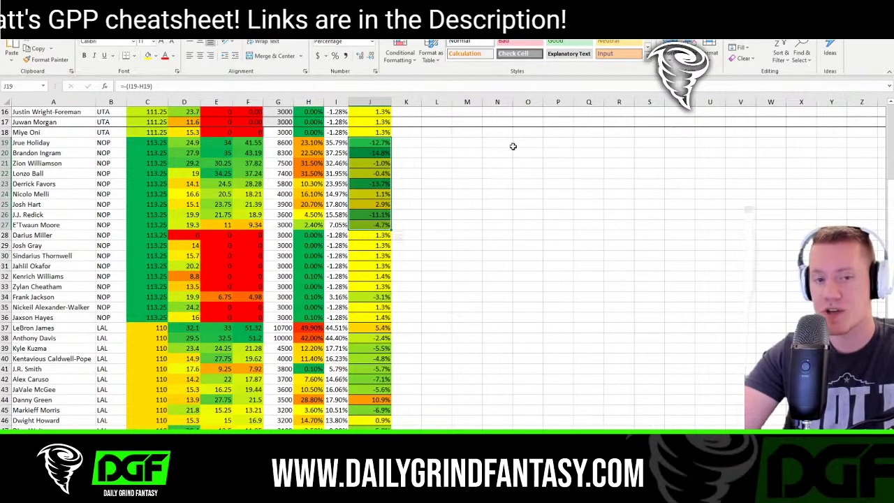
{"action": "left_click_drag", "start_coordinate": [160, 143], "coordinate": [162, 315]}
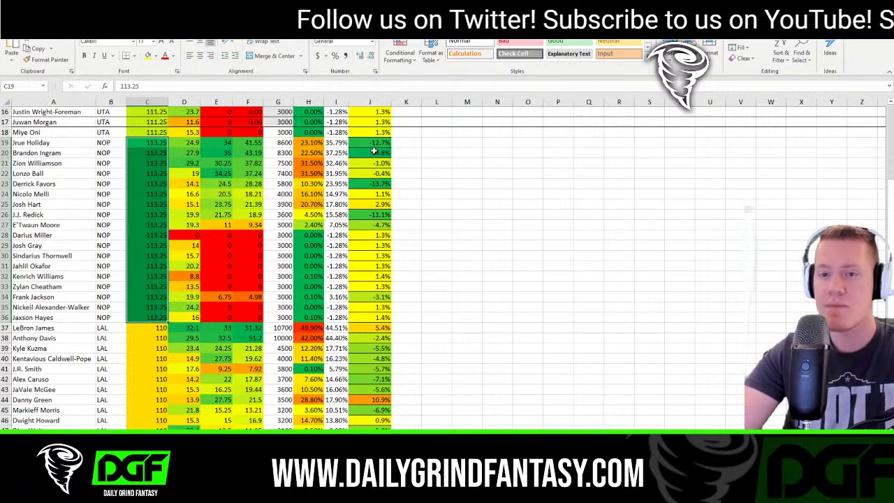
- Highlight the stats in the Jrue Holiday, Brandon Ingram and Derrick Favors rows from overrating leftwards, and clear the selection
{"action": "left_click_drag", "start_coordinate": [374, 143], "coordinate": [138, 144]}
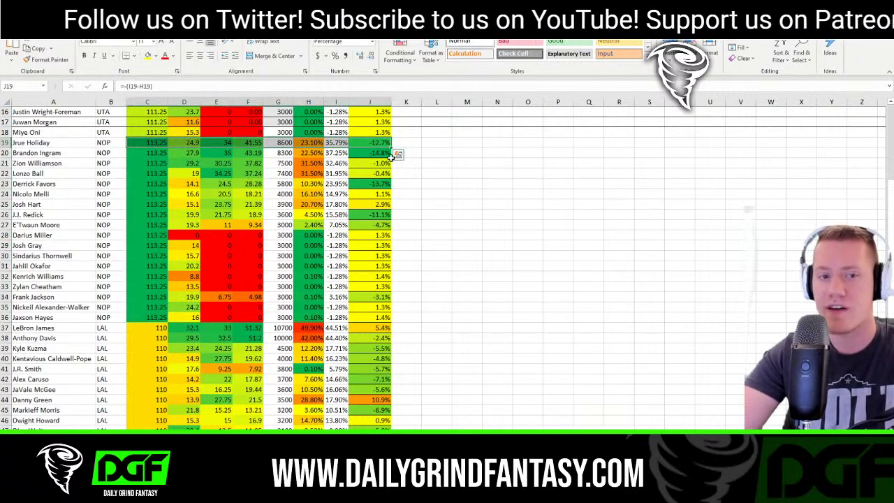
{"action": "left_click_drag", "start_coordinate": [384, 153], "coordinate": [209, 153]}
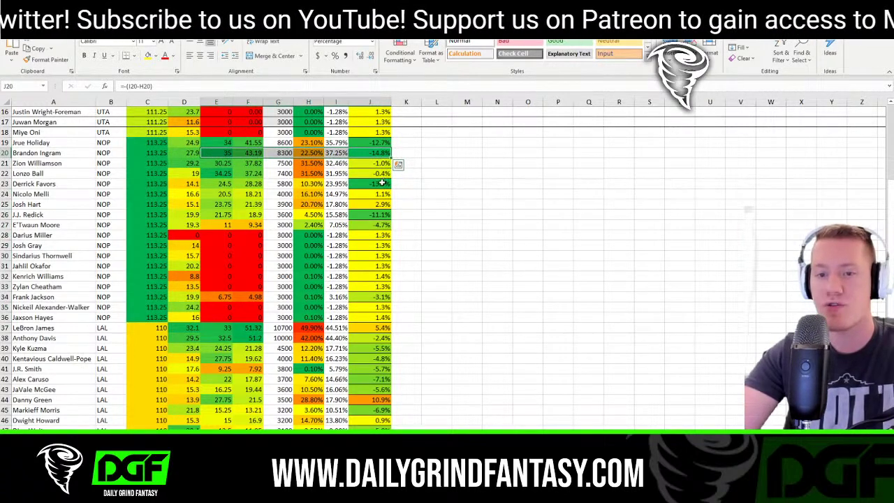
{"action": "left_click_drag", "start_coordinate": [373, 185], "coordinate": [171, 183]}
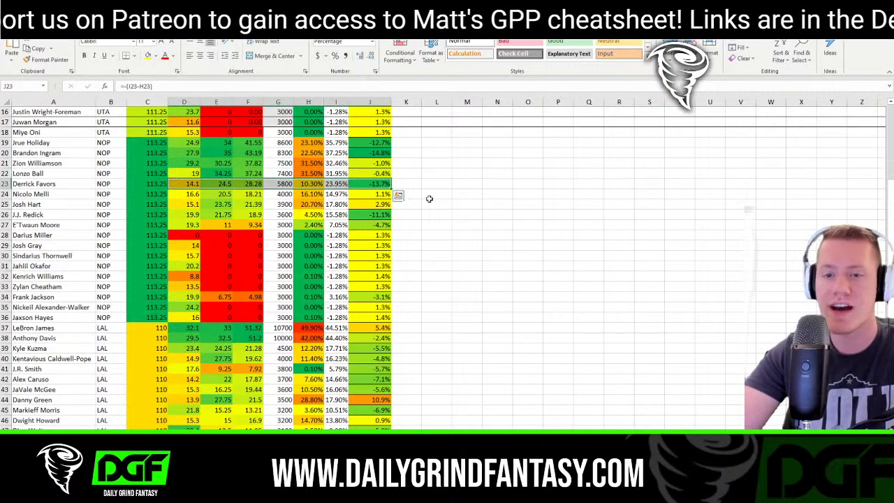
{"action": "left_click", "coordinate": [467, 175]}
{"action": "scroll", "coordinate": [491, 195], "scroll_direction": "up", "scroll_amount": 3}
{"action": "scroll", "coordinate": [493, 182], "scroll_direction": "up", "scroll_amount": 2}
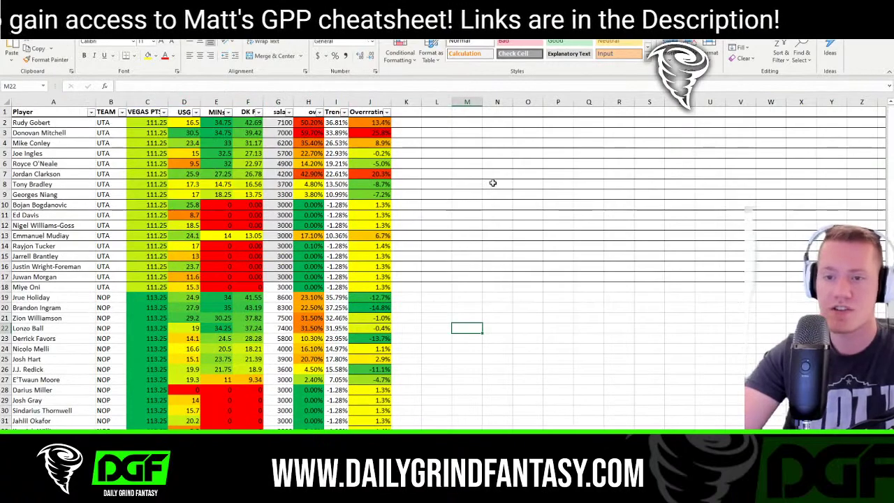
- Highlight the NOP ownership values from Jrue Holiday to Josh Hart and check Zion Williamson's projected minutes
{"action": "scroll", "coordinate": [493, 181], "scroll_direction": "down", "scroll_amount": 3}
{"action": "left_click", "coordinate": [311, 209]}
{"action": "left_click_drag", "start_coordinate": [311, 217], "coordinate": [316, 265]}
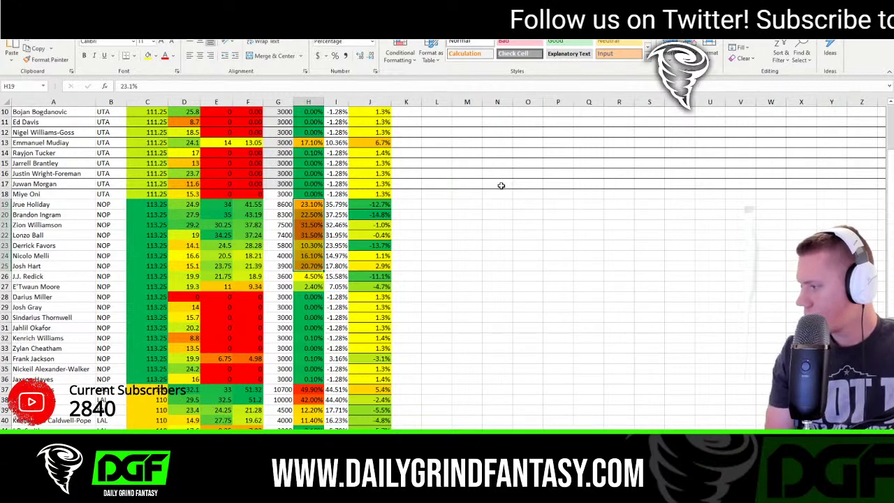
{"action": "scroll", "coordinate": [419, 210], "scroll_direction": "up", "scroll_amount": 1}
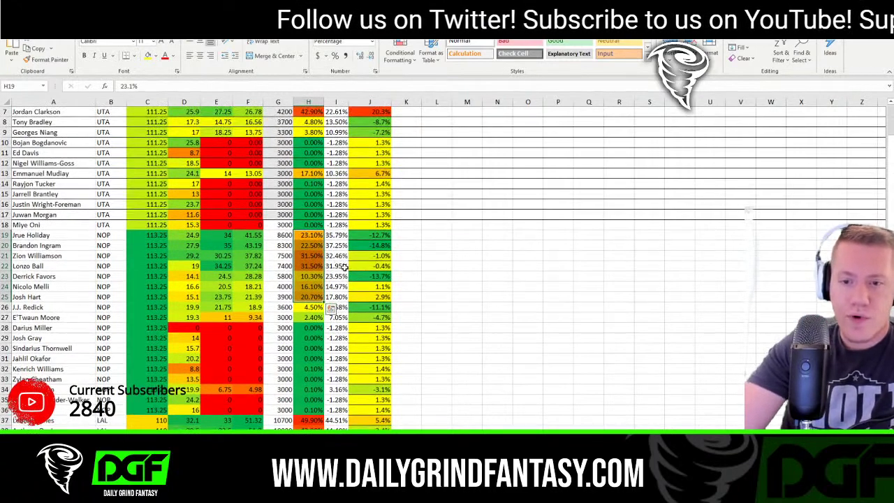
{"action": "left_click", "coordinate": [220, 256]}
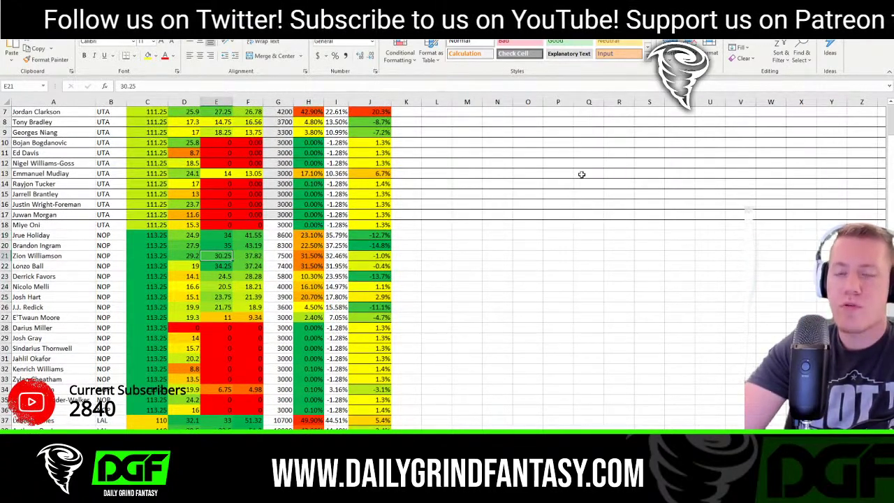
{"action": "scroll", "coordinate": [582, 174], "scroll_direction": "up", "scroll_amount": 2}
{"action": "scroll", "coordinate": [611, 171], "scroll_direction": "down", "scroll_amount": 1}
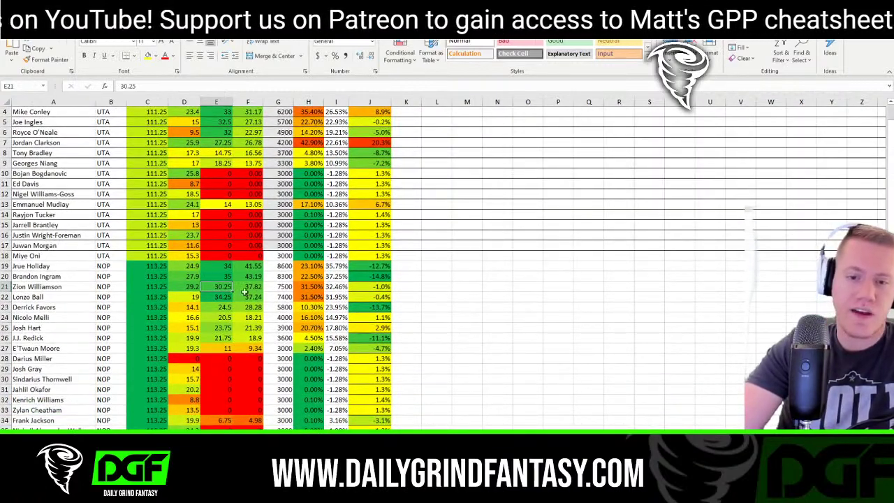
{"action": "scroll", "coordinate": [628, 230], "scroll_direction": "up", "scroll_amount": 1}
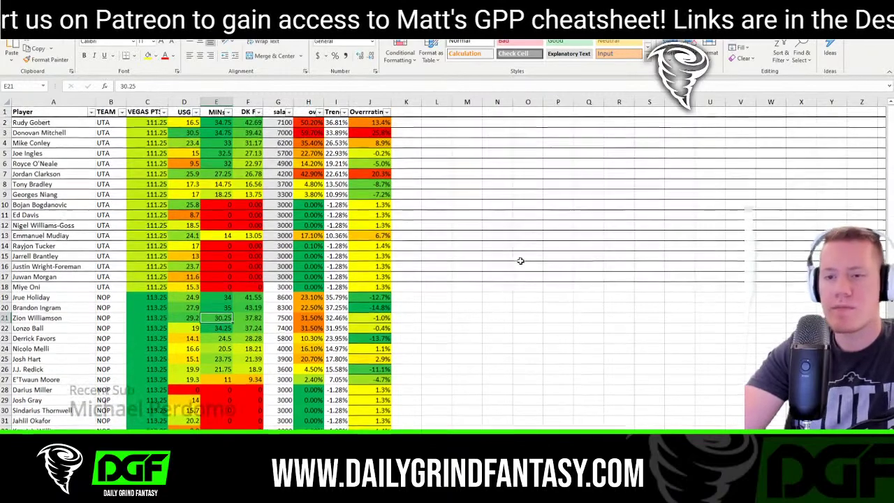
{"action": "scroll", "coordinate": [503, 220], "scroll_direction": "down", "scroll_amount": 8}
{"action": "scroll", "coordinate": [507, 216], "scroll_direction": "down", "scroll_amount": 8}
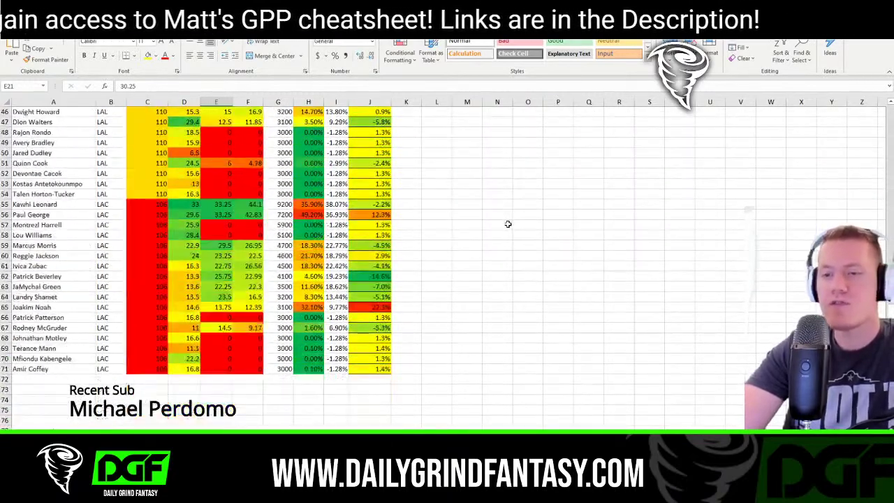
{"action": "scroll", "coordinate": [507, 223], "scroll_direction": "up", "scroll_amount": 16}
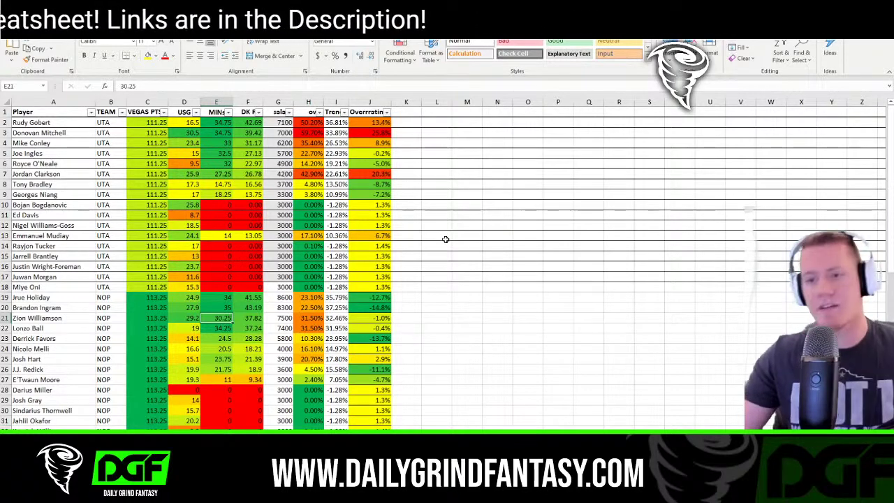
- Switch from the spreadsheet to FantasyCruncher and look over the DraftKings NBA center pool
{"action": "key", "text": "alt+Tab"}
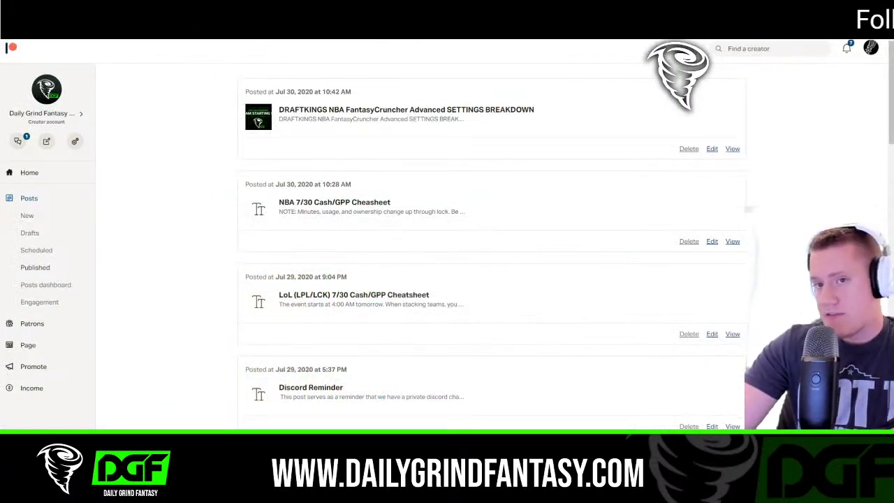
{"action": "key", "text": "alt+Tab"}
{"action": "scroll", "coordinate": [435, 295], "scroll_direction": "up", "scroll_amount": 3}
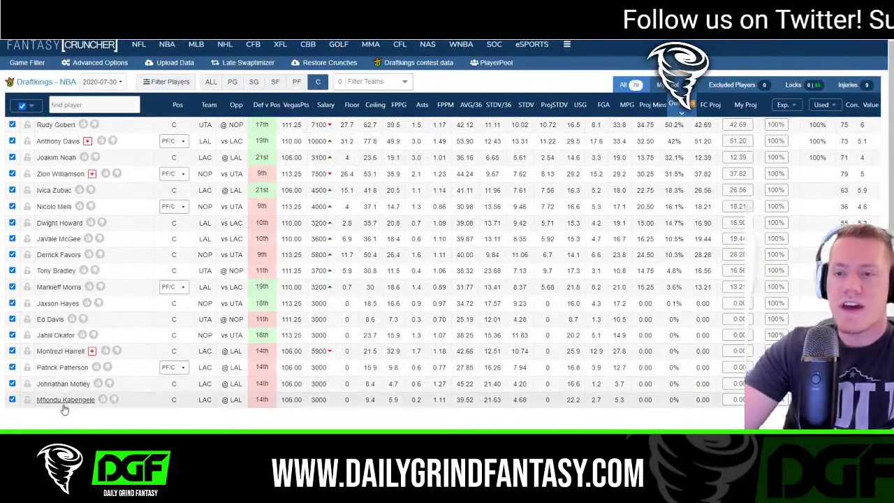
{"action": "scroll", "coordinate": [751, 319], "scroll_direction": "down", "scroll_amount": 2}
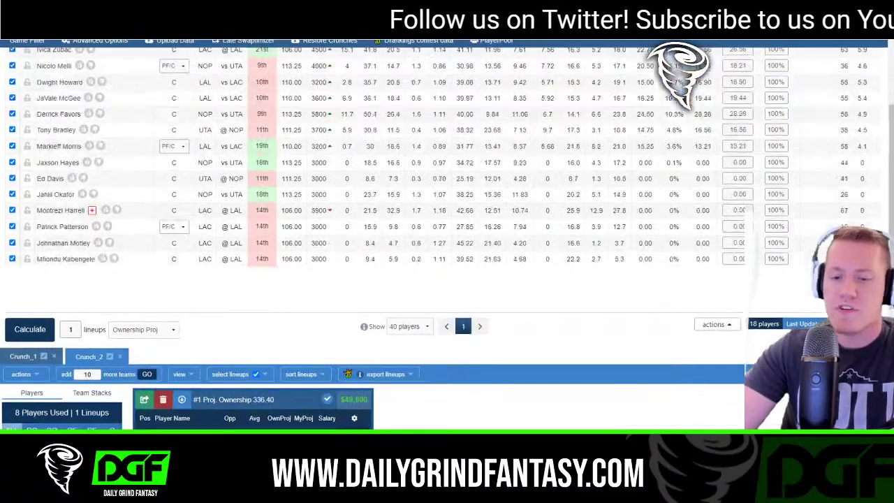
{"action": "key", "text": "alt+Tab"}
{"action": "key", "text": "alt+Tab"}
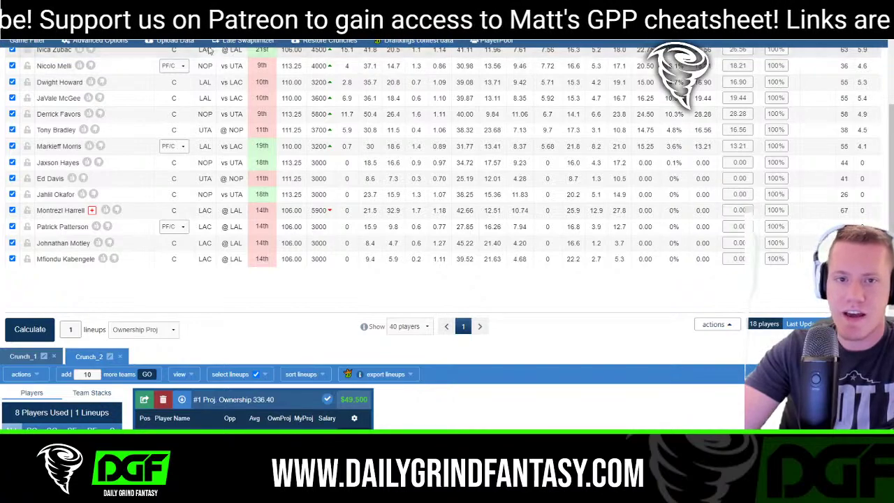
- Open the data upload table and paste the copied player names into Player Name from row 1, starting with Rudy Gobert
{"action": "left_click", "coordinate": [178, 40]}
{"action": "left_click", "coordinate": [248, 191]}
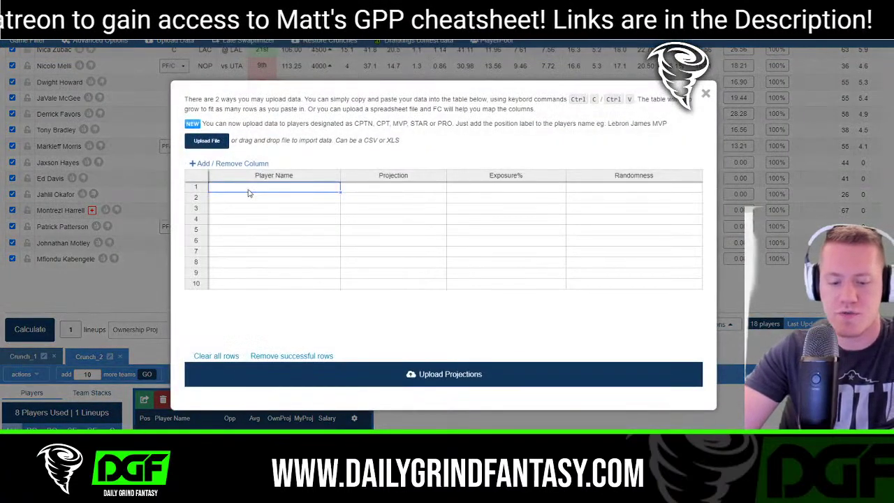
{"action": "key", "text": "ctrl+v"}
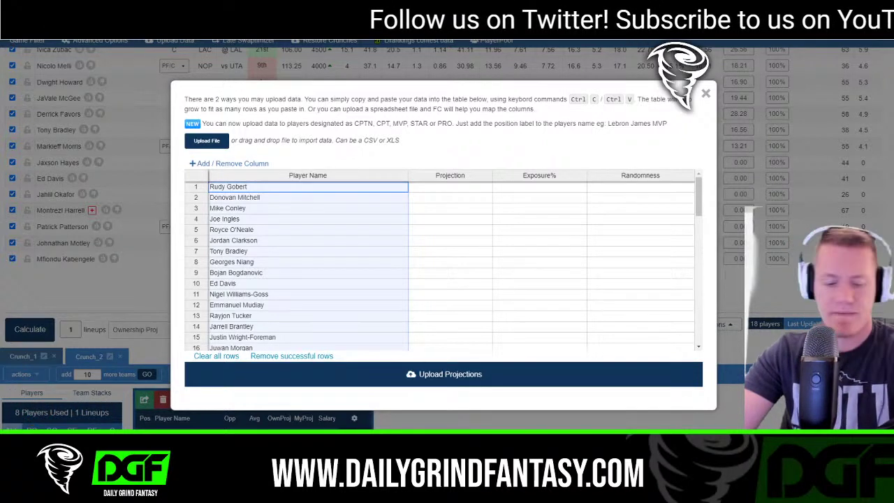
- Paste the copied DK projections into the Projection column from row 1, upload the projections and close the upload table
{"action": "left_click", "coordinate": [454, 188]}
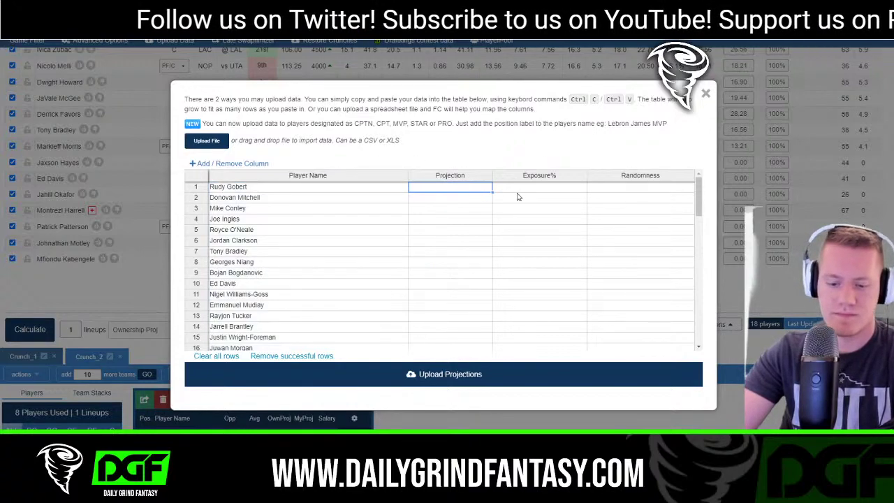
{"action": "key", "text": "ctrl+v"}
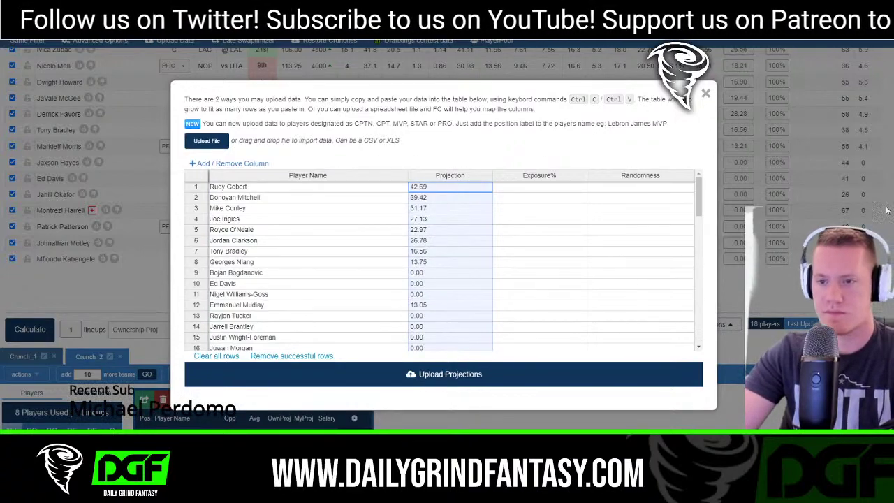
{"action": "left_click", "coordinate": [449, 383]}
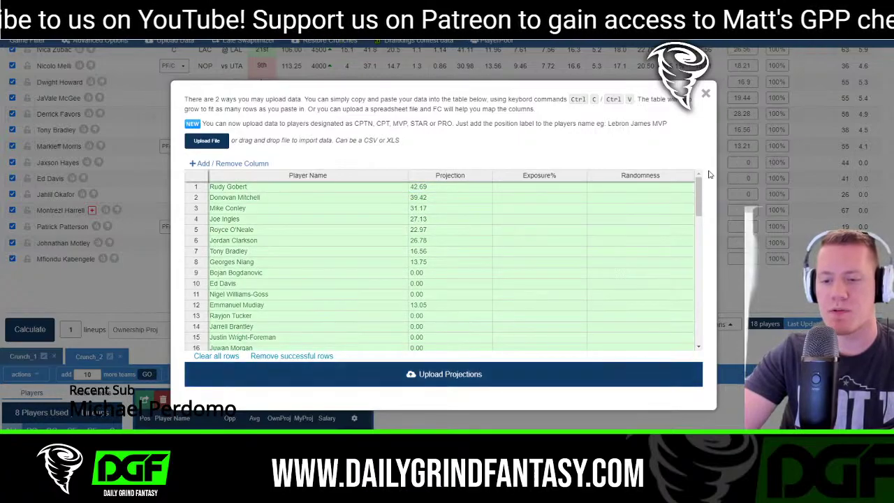
{"action": "left_click", "coordinate": [705, 96]}
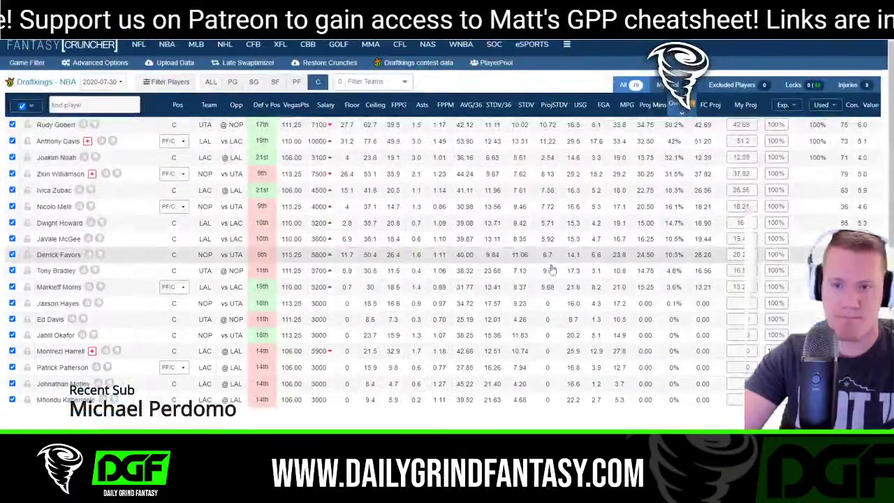
- Show players of all positions and sort the pool by My Proj in ascending order
{"action": "scroll", "coordinate": [359, 229], "scroll_direction": "down", "scroll_amount": 1}
{"action": "scroll", "coordinate": [358, 229], "scroll_direction": "up", "scroll_amount": 1}
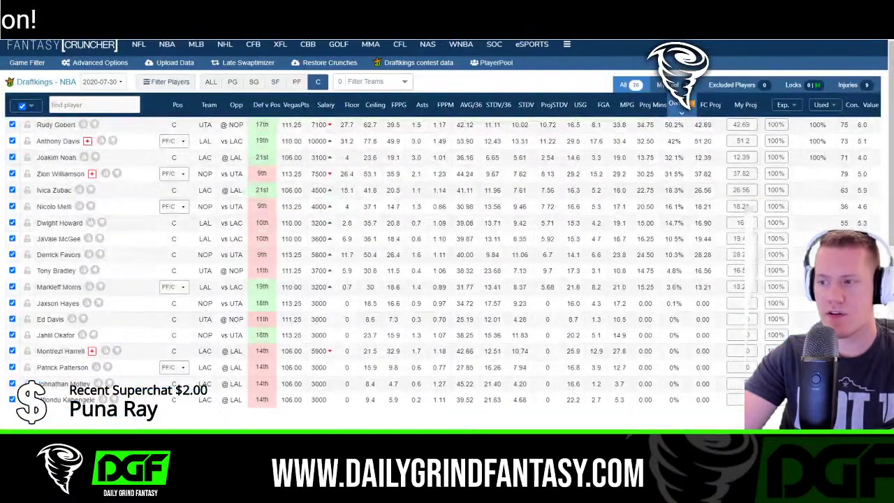
{"action": "left_click", "coordinate": [745, 106]}
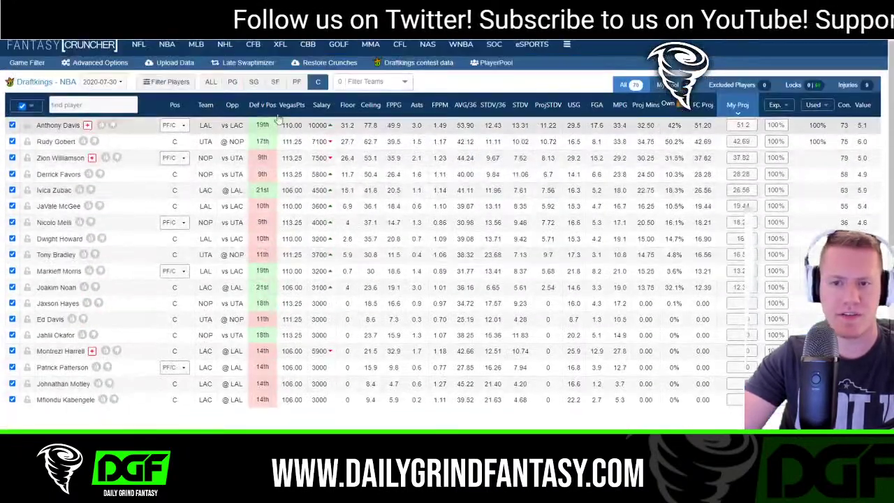
{"action": "left_click", "coordinate": [211, 82]}
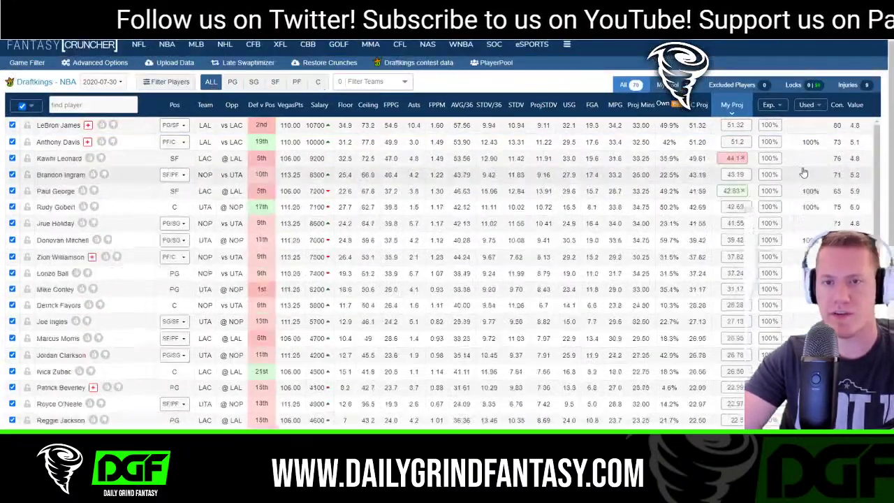
{"action": "left_click", "coordinate": [739, 108]}
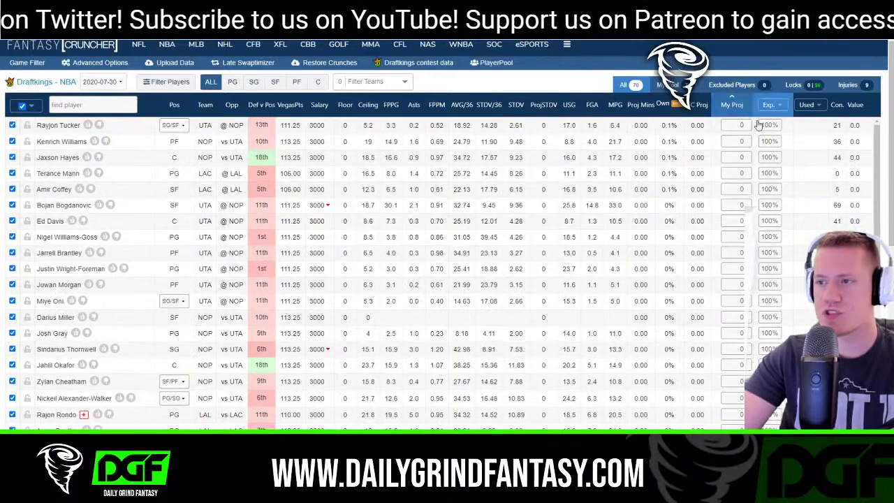
- Exclude the zero-projection players from Rayjon Tucker down to Avery Bradley from the pool
{"action": "left_click", "coordinate": [11, 125]}
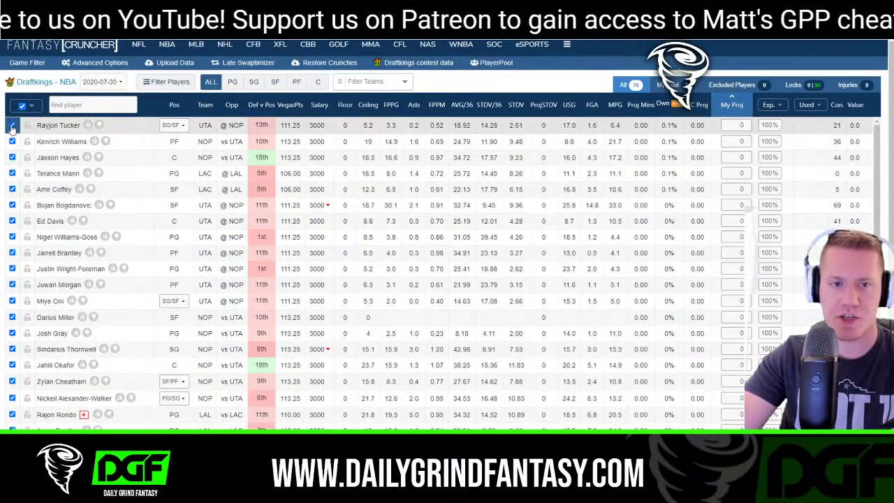
{"action": "left_click", "coordinate": [11, 141]}
{"action": "left_click", "coordinate": [12, 157]}
{"action": "left_click", "coordinate": [12, 173]}
{"action": "left_click", "coordinate": [12, 189]}
{"action": "left_click", "coordinate": [12, 205]}
{"action": "left_click", "coordinate": [12, 221]}
{"action": "left_click", "coordinate": [12, 237]}
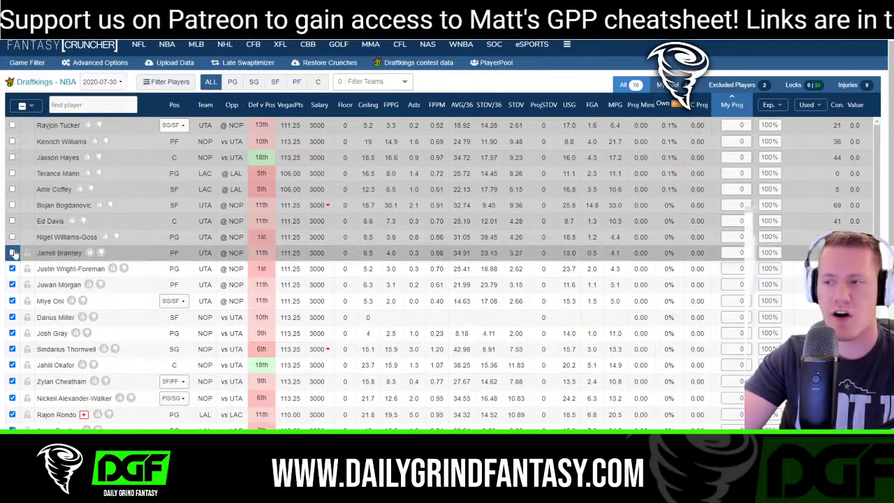
{"action": "left_click", "coordinate": [12, 268]}
{"action": "left_click", "coordinate": [12, 285]}
{"action": "left_click", "coordinate": [12, 301]}
{"action": "left_click", "coordinate": [12, 317]}
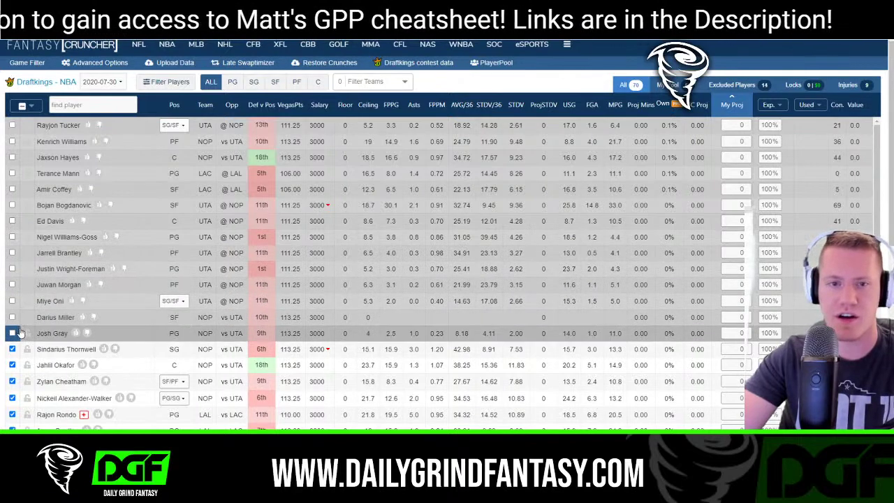
{"action": "left_click", "coordinate": [12, 333]}
{"action": "left_click", "coordinate": [12, 349]}
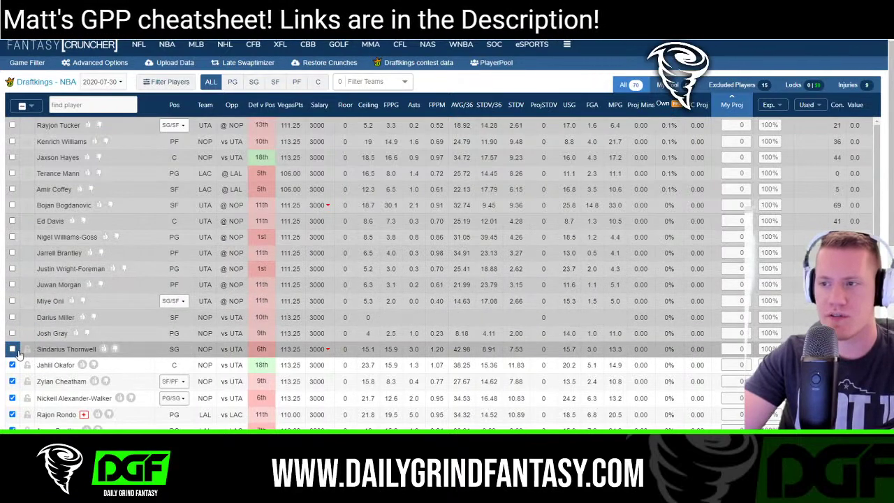
{"action": "left_click", "coordinate": [12, 364]}
{"action": "left_click", "coordinate": [12, 380]}
{"action": "left_click", "coordinate": [12, 398]}
{"action": "left_click", "coordinate": [12, 414]}
{"action": "left_click", "coordinate": [11, 428]}
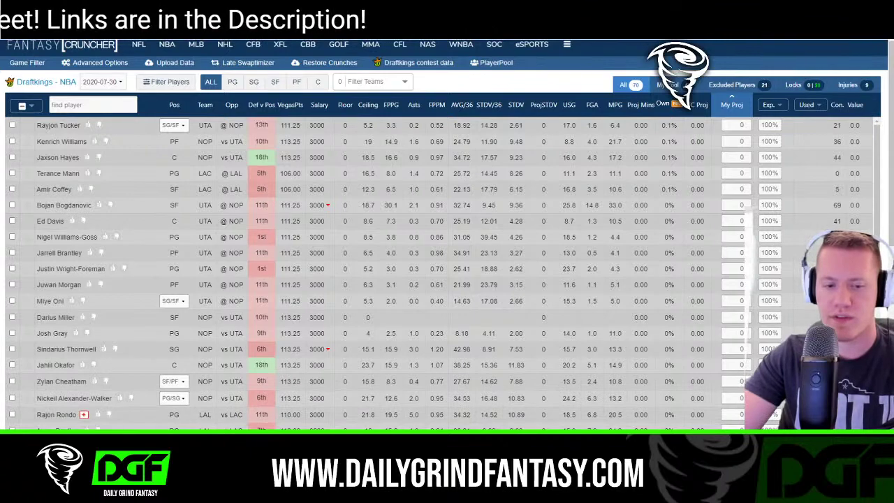
- Exclude the remaining zero-projection players from Jared Dudley down to Mfiondu Kabengele
{"action": "scroll", "coordinate": [12, 350], "scroll_direction": "down", "scroll_amount": 2}
{"action": "left_click", "coordinate": [12, 370]}
{"action": "left_click", "coordinate": [12, 385]}
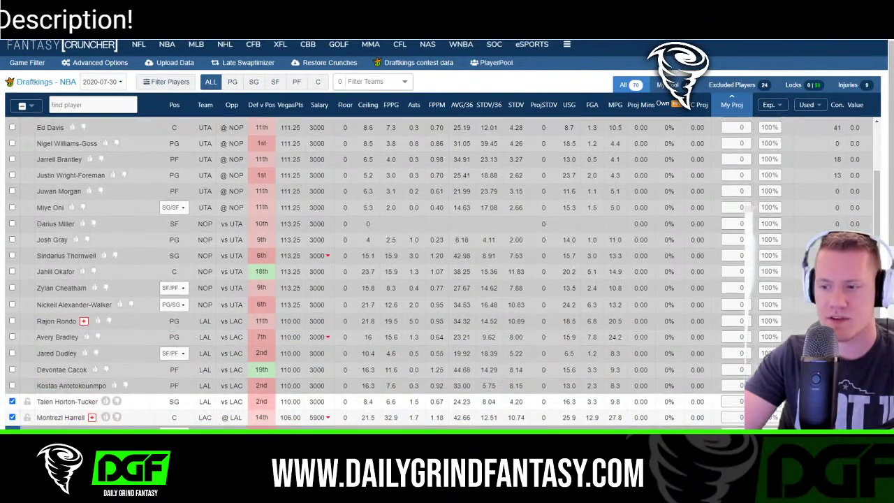
{"action": "scroll", "coordinate": [12, 349], "scroll_direction": "down", "scroll_amount": 1}
{"action": "left_click", "coordinate": [12, 354]}
{"action": "left_click", "coordinate": [12, 370]}
{"action": "left_click", "coordinate": [12, 387]}
{"action": "left_click", "coordinate": [12, 403]}
{"action": "left_click", "coordinate": [12, 420]}
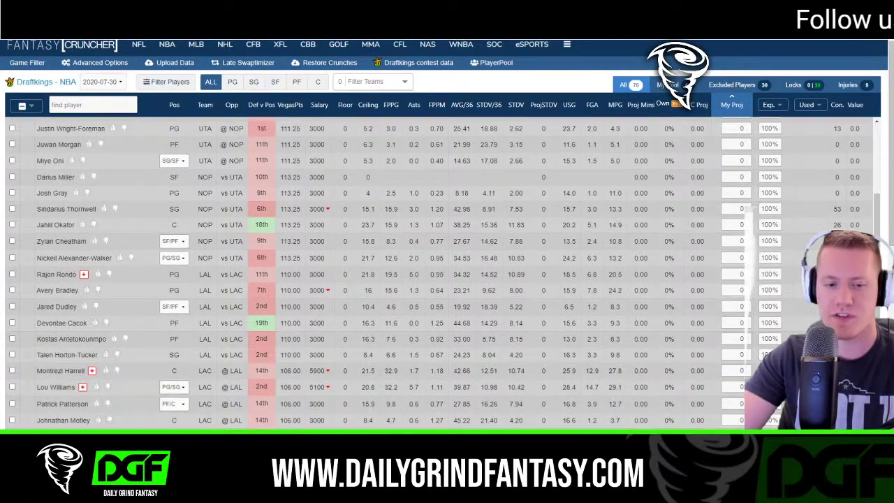
{"action": "scroll", "coordinate": [12, 377], "scroll_direction": "down", "scroll_amount": 2}
{"action": "left_click", "coordinate": [12, 342]}
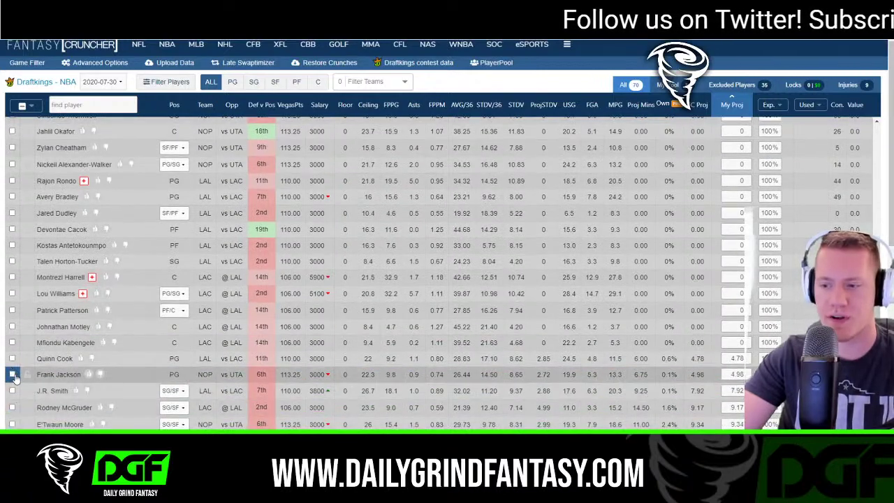
- Put Quinn Cook, Frank Jackson, J.R. Smith, Rodney McGruder, E'Twaun Moore and Dion Waiters back into the player pool
{"action": "left_click", "coordinate": [12, 375]}
{"action": "scroll", "coordinate": [13, 376], "scroll_direction": "down", "scroll_amount": 1}
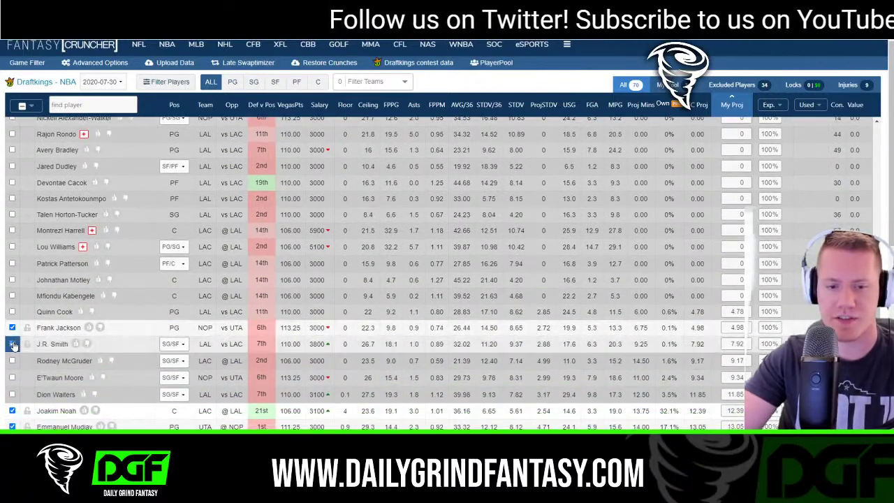
{"action": "left_click", "coordinate": [12, 344]}
{"action": "left_click", "coordinate": [12, 311]}
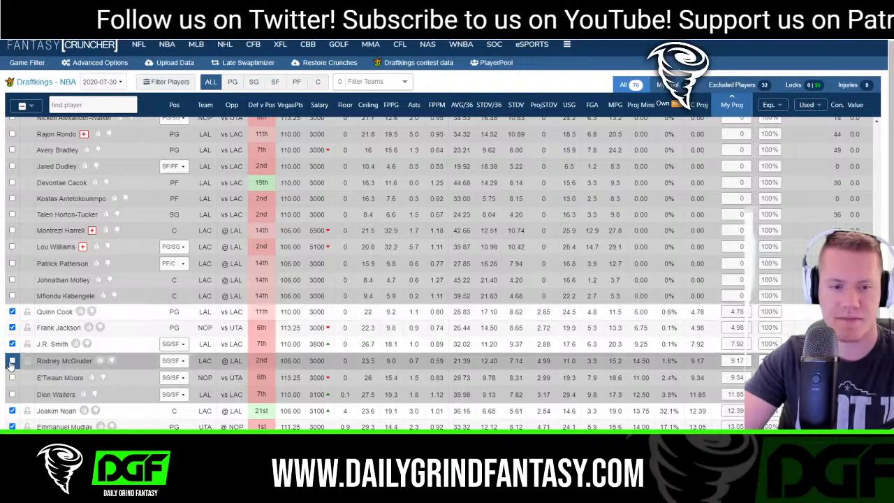
{"action": "left_click", "coordinate": [12, 360]}
{"action": "left_click", "coordinate": [12, 377]}
{"action": "left_click", "coordinate": [12, 394]}
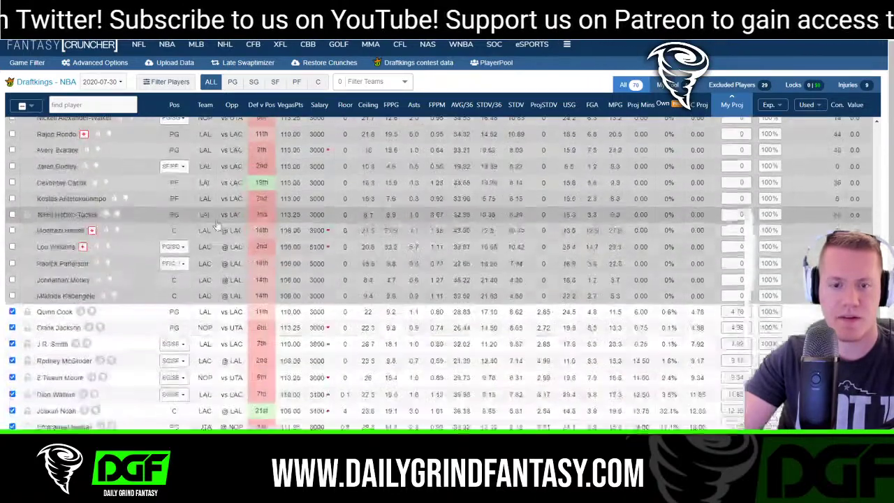
{"action": "scroll", "coordinate": [217, 224], "scroll_direction": "down", "scroll_amount": 1}
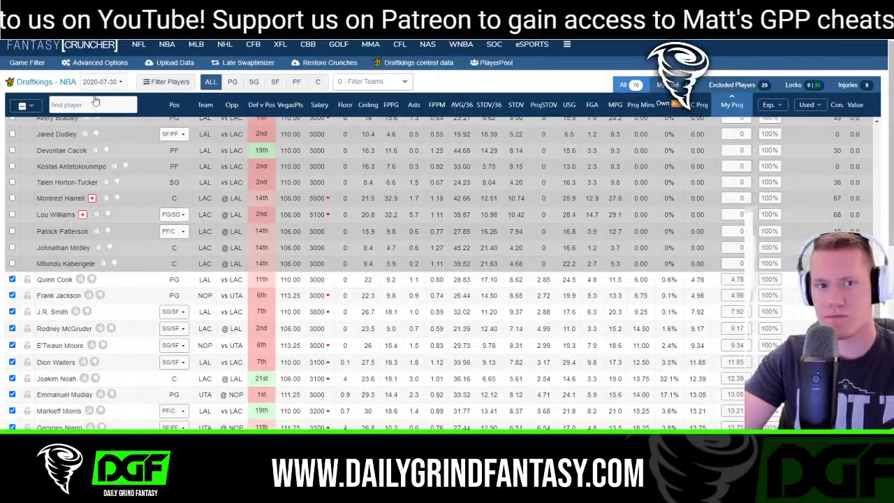
- Check the General advanced options for team salary, position slots and players per team, and close them
{"action": "scroll", "coordinate": [713, 172], "scroll_direction": "up", "scroll_amount": 5}
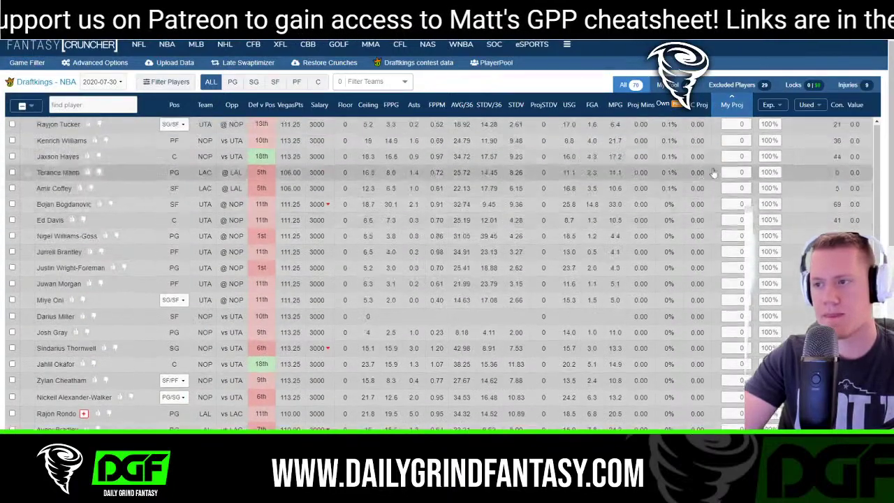
{"action": "scroll", "coordinate": [713, 173], "scroll_direction": "up", "scroll_amount": 5}
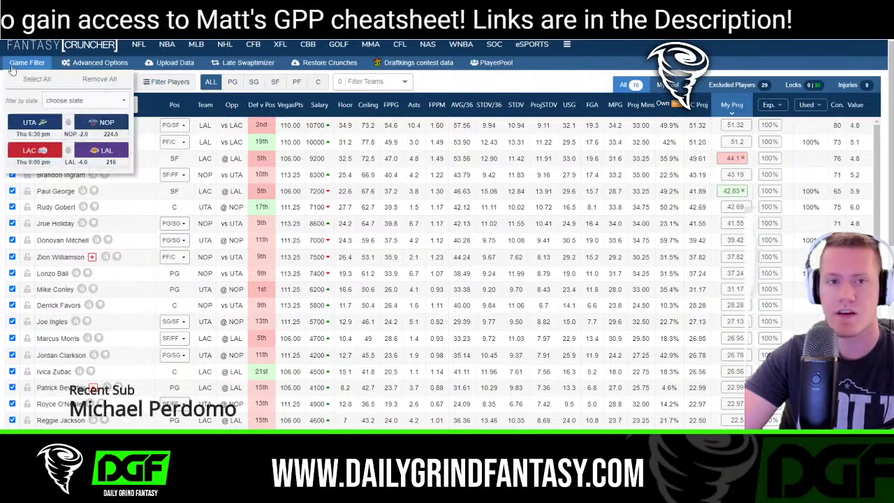
{"action": "left_click", "coordinate": [100, 62]}
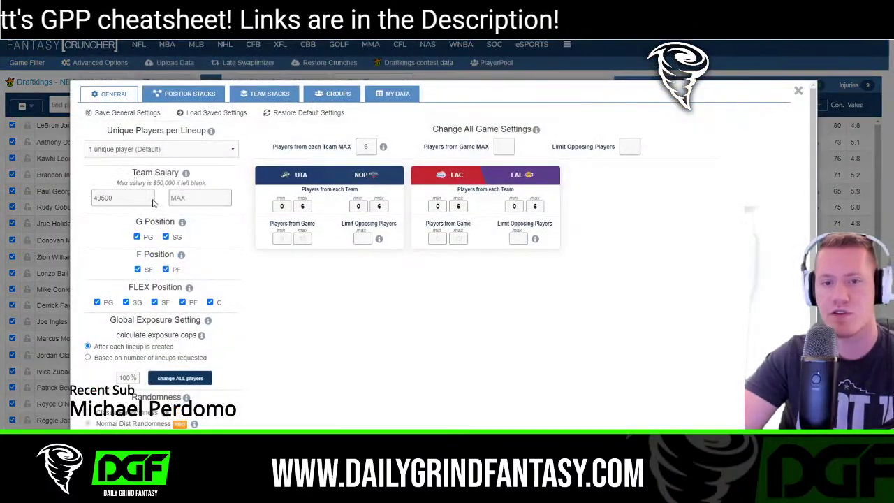
{"action": "left_click", "coordinate": [798, 91]}
- Calculate 1 lineup based on Ownership Proj and review the players in the resulting crunch
{"action": "scroll", "coordinate": [166, 274], "scroll_direction": "down", "scroll_amount": 5}
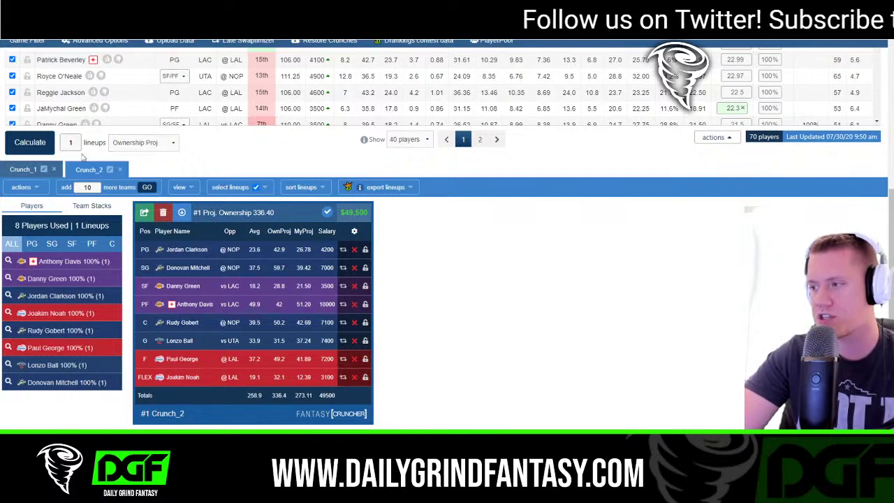
{"action": "left_click", "coordinate": [28, 142]}
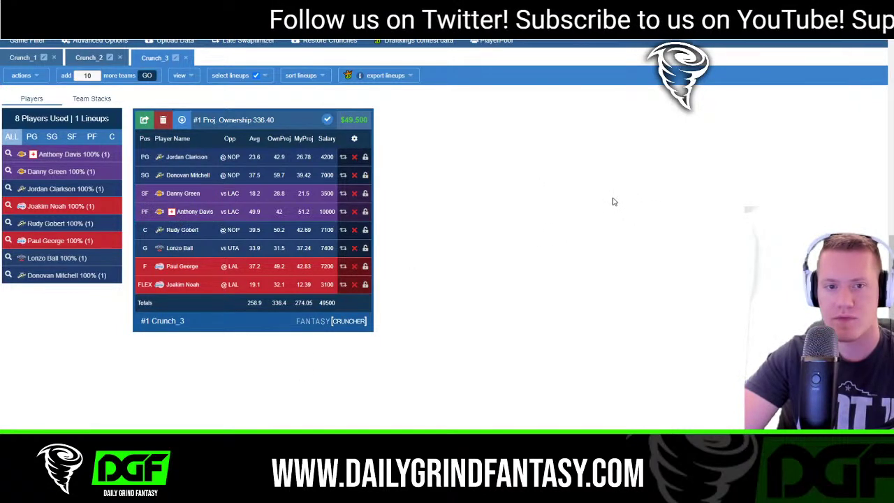
{"action": "scroll", "coordinate": [622, 202], "scroll_direction": "up", "scroll_amount": 1}
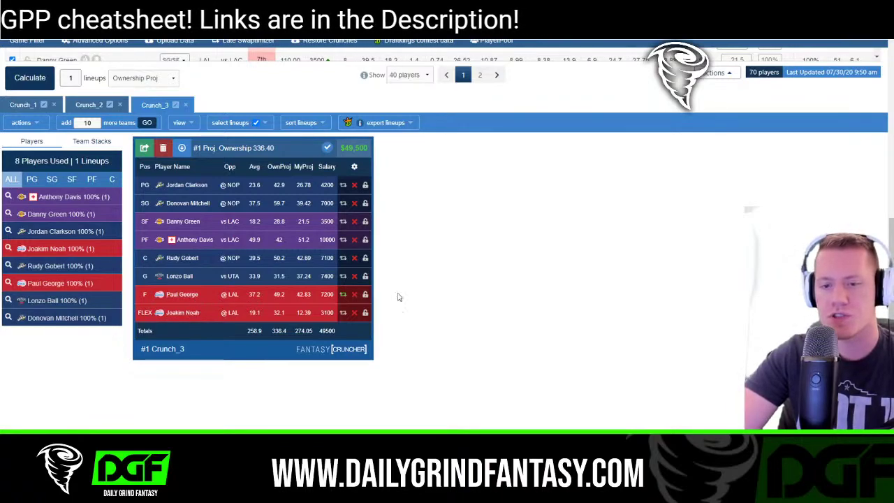
{"action": "scroll", "coordinate": [493, 262], "scroll_direction": "up", "scroll_amount": 2}
{"action": "scroll", "coordinate": [498, 268], "scroll_direction": "down", "scroll_amount": 1}
{"action": "scroll", "coordinate": [498, 267], "scroll_direction": "up", "scroll_amount": 3}
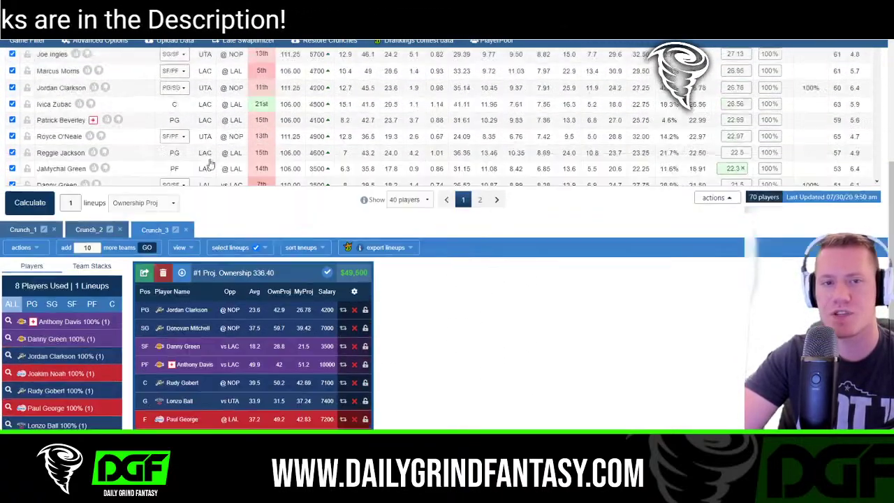
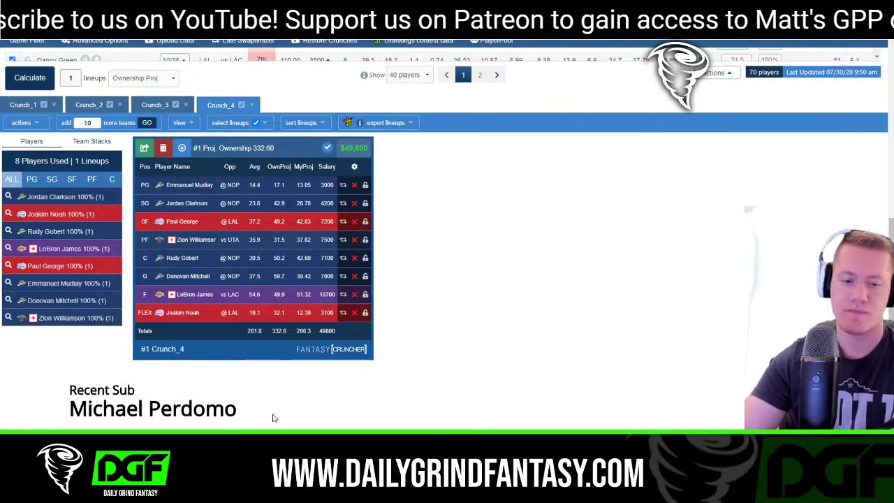
- Switch to Calculator and divide 33 by 2
{"action": "key", "text": "super"}
{"action": "type", "text": "ca"}
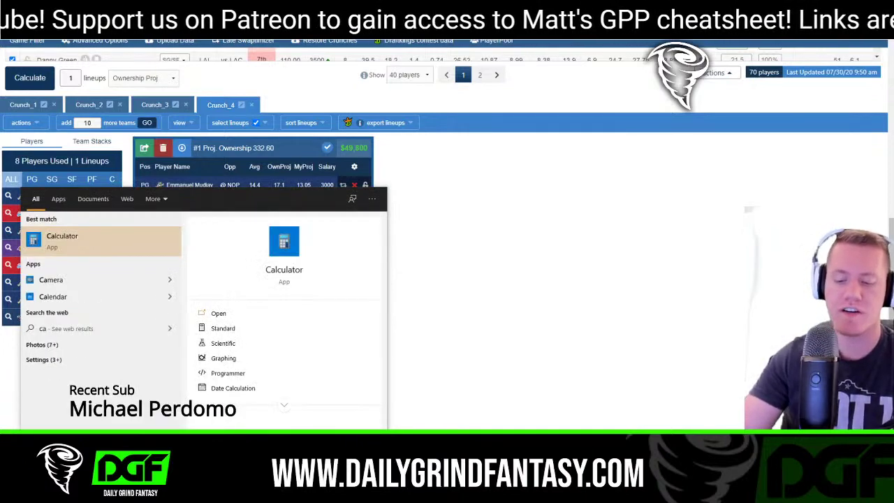
{"action": "type", "text": "l"}
{"action": "key", "text": "Return"}
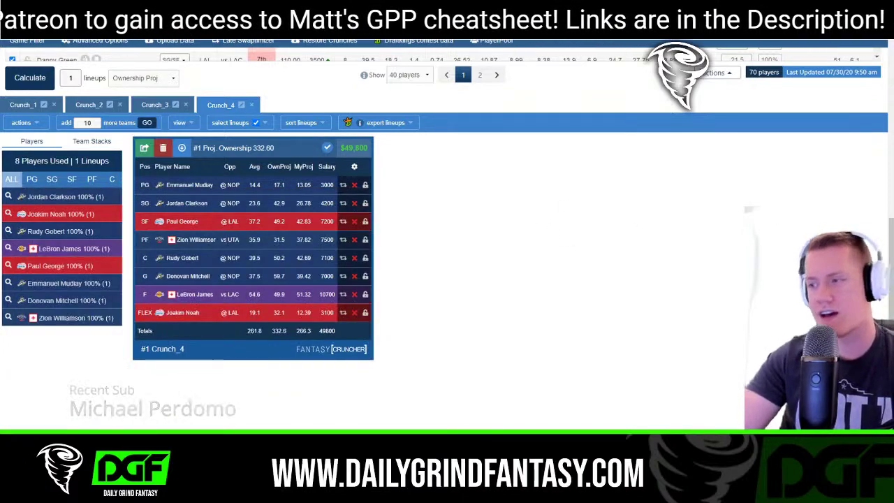
{"action": "key", "text": "3"}
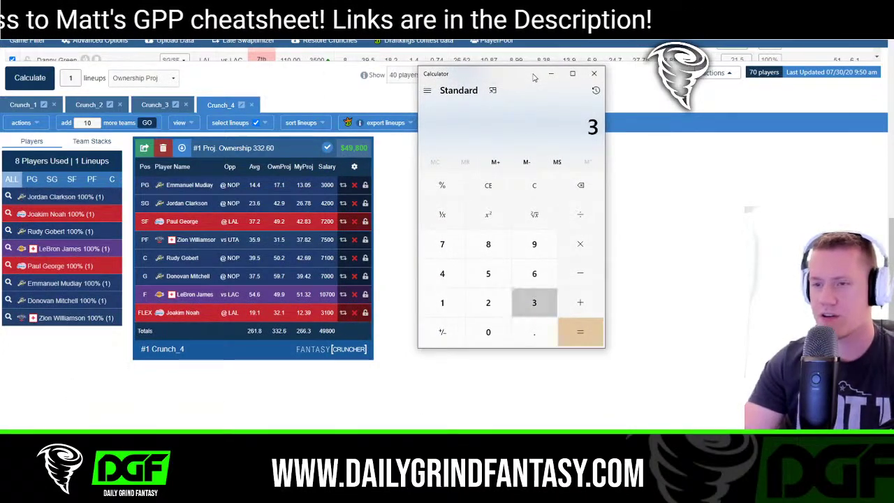
{"action": "key", "text": "3"}
{"action": "key", "text": "slash"}
{"action": "key", "text": "2"}
{"action": "key", "text": "Return"}
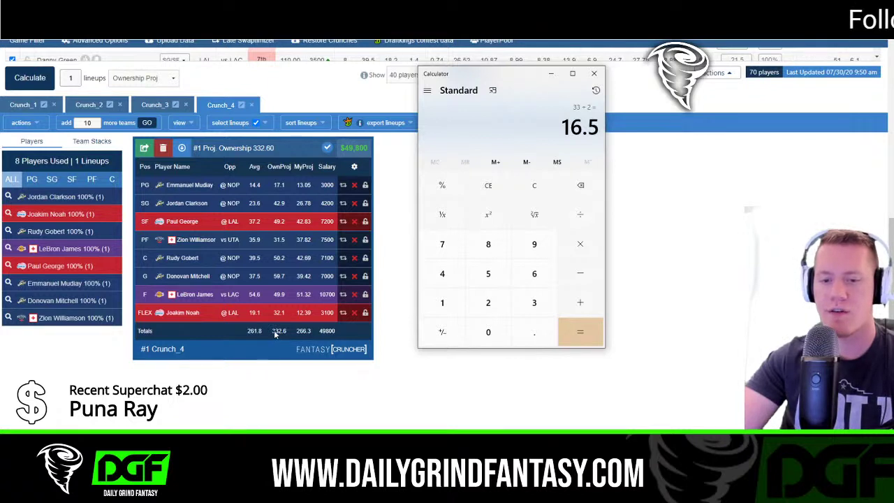
- Clear the calculation, subtract 17 from 333 and close Calculator
{"action": "left_click", "coordinate": [538, 189]}
{"action": "double_click", "coordinate": [529, 304]}
{"action": "left_click", "coordinate": [529, 303]}
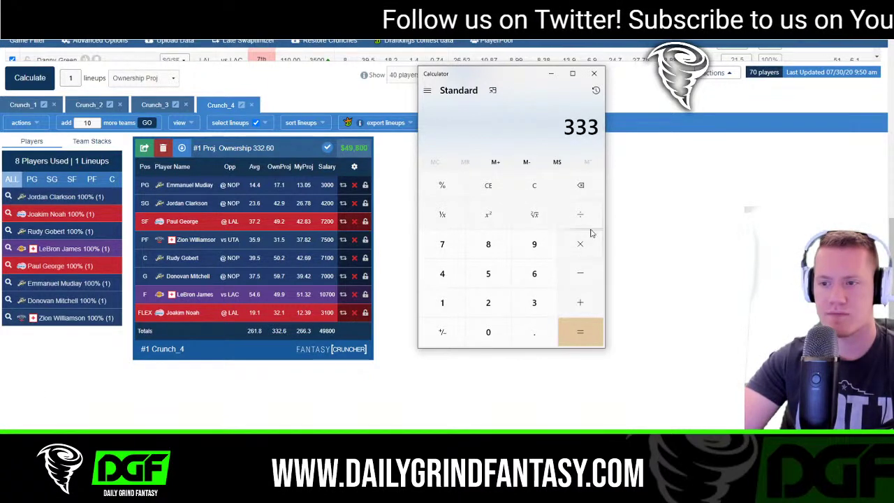
{"action": "left_click", "coordinate": [581, 270]}
{"action": "left_click", "coordinate": [443, 304]}
{"action": "left_click", "coordinate": [442, 245]}
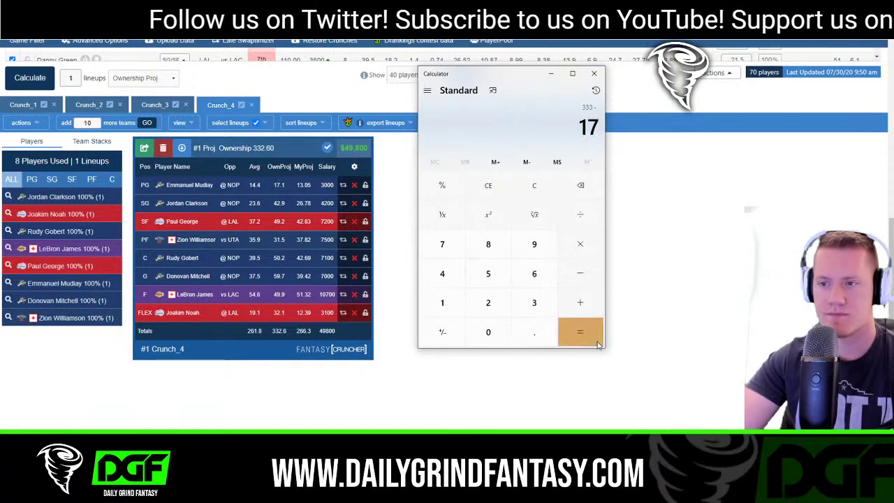
{"action": "left_click", "coordinate": [580, 332]}
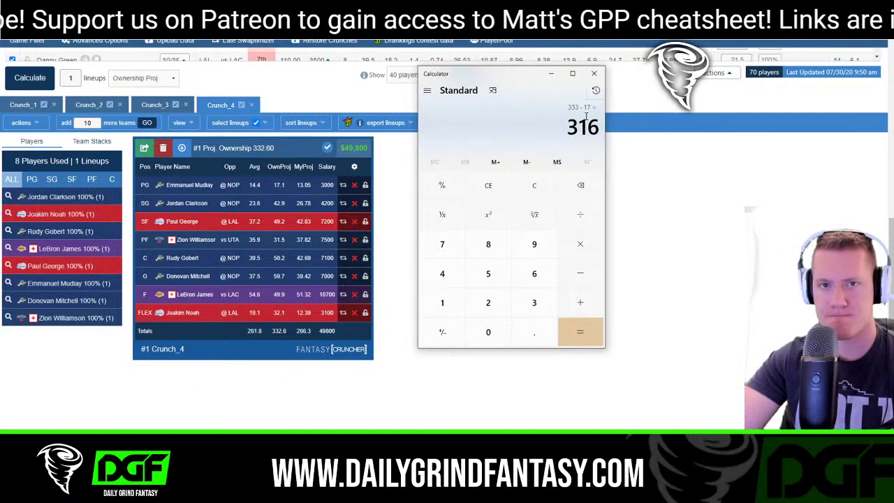
{"action": "left_click", "coordinate": [591, 77]}
- In the General advanced options, require 2 unique players per lineup and set the minimum team salary to 49000
{"action": "scroll", "coordinate": [580, 203], "scroll_direction": "up", "scroll_amount": 7}
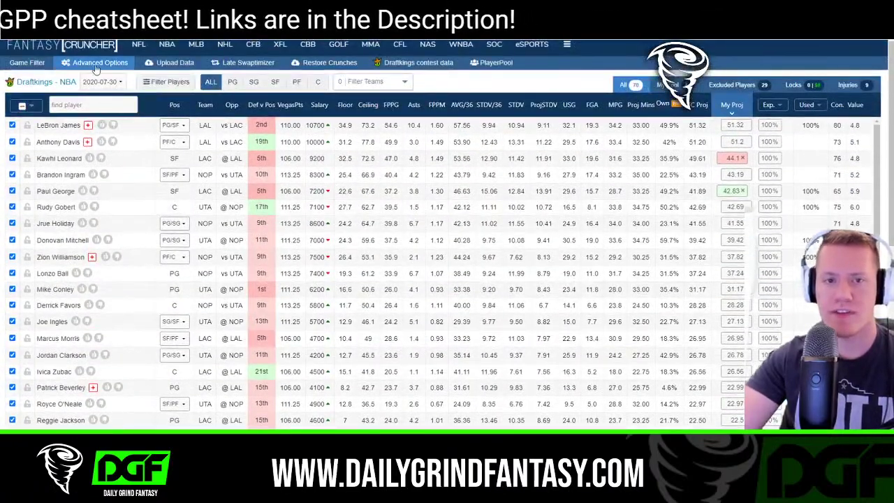
{"action": "left_click", "coordinate": [96, 65]}
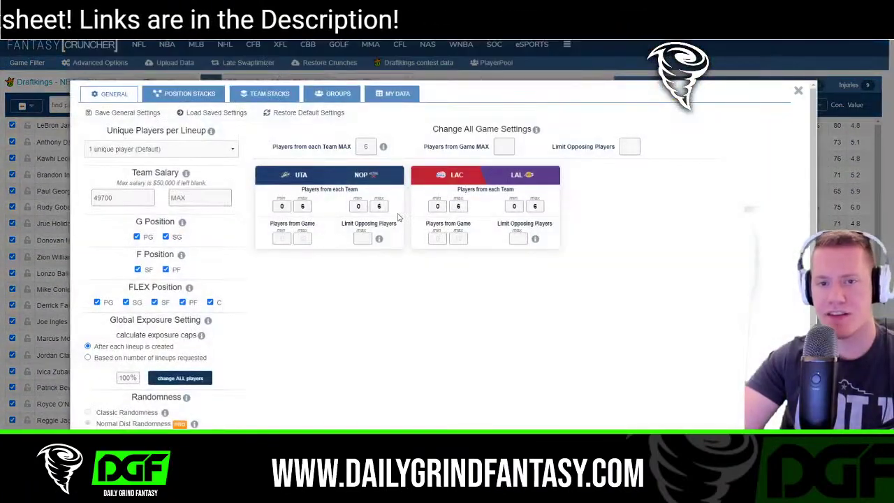
{"action": "left_click", "coordinate": [178, 149]}
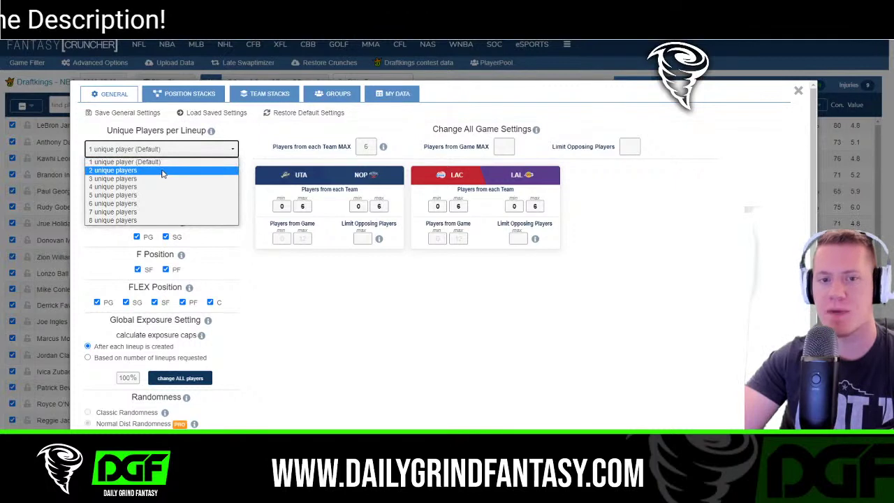
{"action": "left_click", "coordinate": [162, 172]}
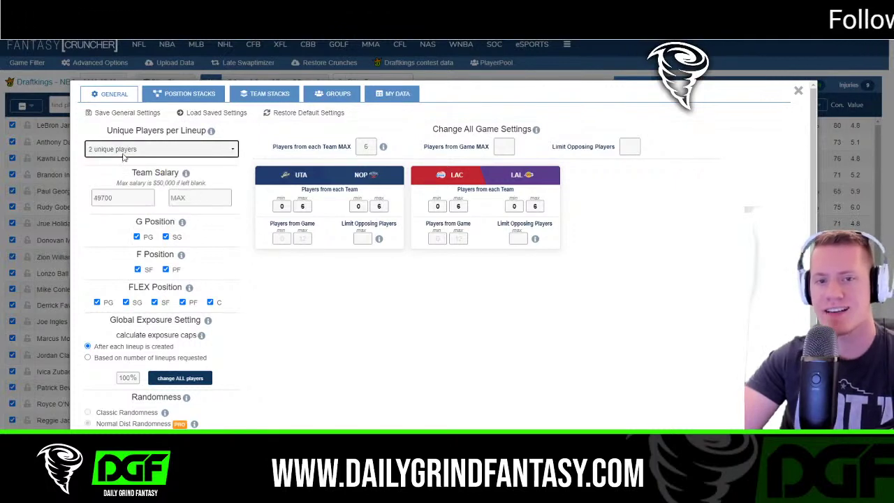
{"action": "double_click", "coordinate": [116, 201]}
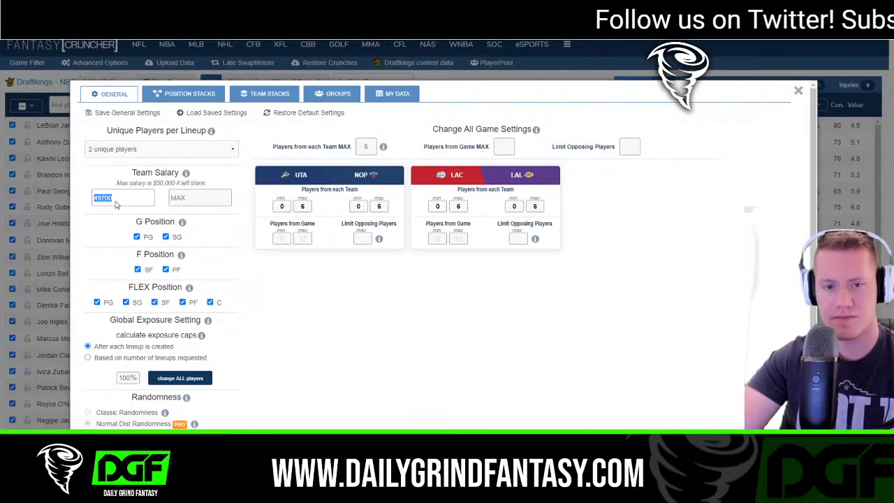
{"action": "type", "text": "4"}
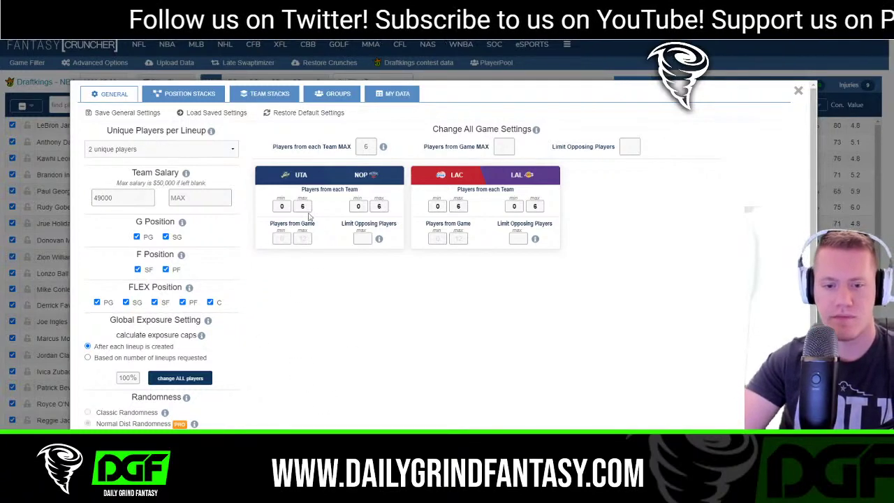
- Enable randomness with Normal Dist Randomness, check the Team Stacks and General settings, and close the advanced options
{"action": "scroll", "coordinate": [448, 254], "scroll_direction": "down", "scroll_amount": 1}
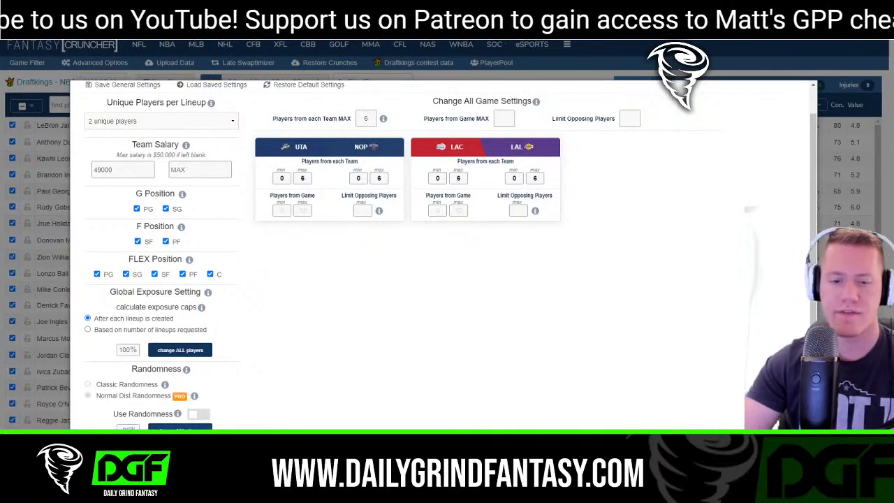
{"action": "scroll", "coordinate": [531, 255], "scroll_direction": "up", "scroll_amount": 1}
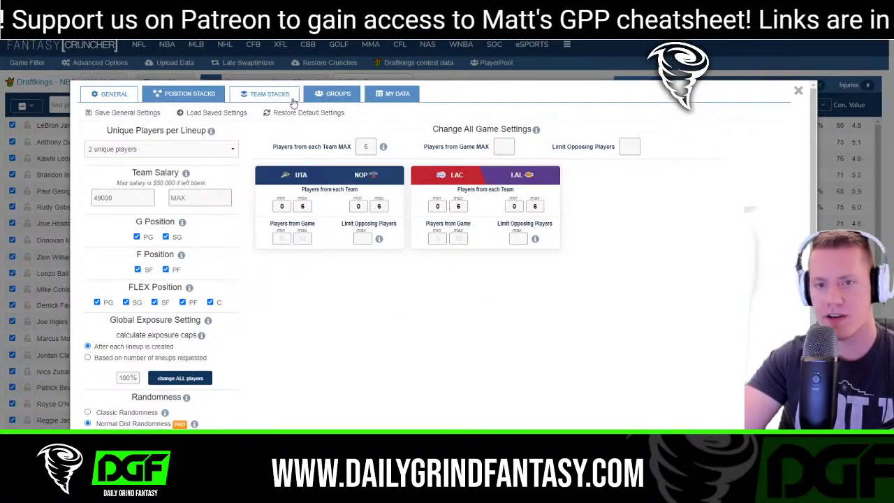
{"action": "left_click", "coordinate": [256, 102]}
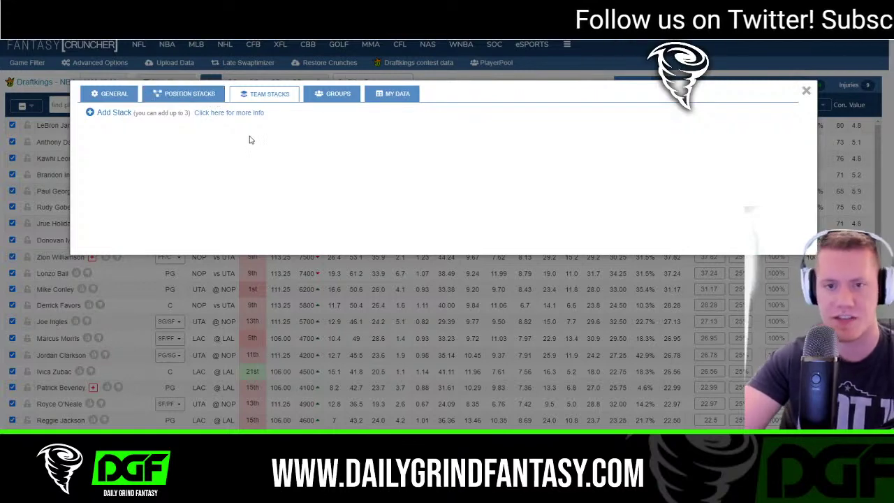
{"action": "left_click", "coordinate": [114, 94]}
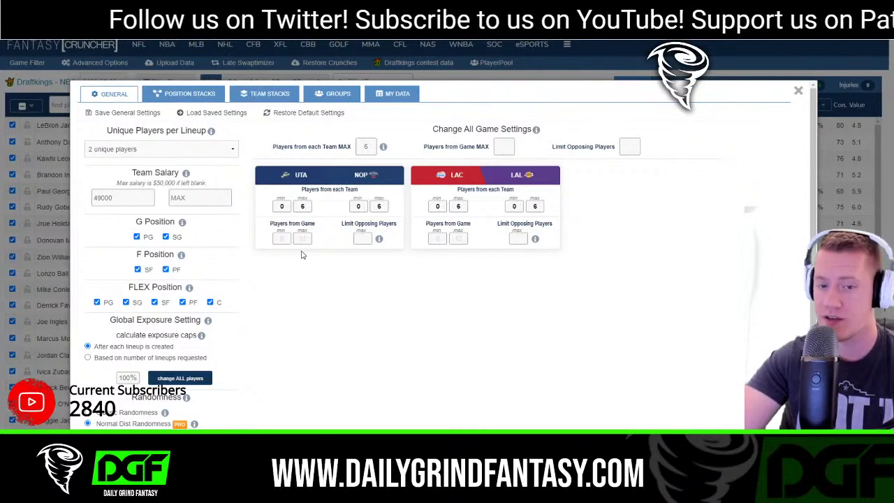
{"action": "scroll", "coordinate": [302, 255], "scroll_direction": "down", "scroll_amount": 1}
{"action": "scroll", "coordinate": [127, 98], "scroll_direction": "up", "scroll_amount": 1}
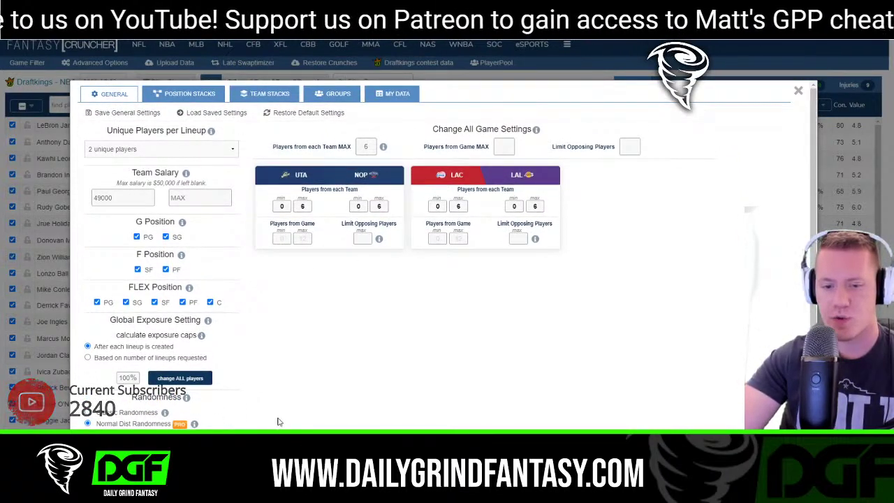
{"action": "scroll", "coordinate": [430, 316], "scroll_direction": "down", "scroll_amount": 1}
{"action": "scroll", "coordinate": [430, 316], "scroll_direction": "up", "scroll_amount": 1}
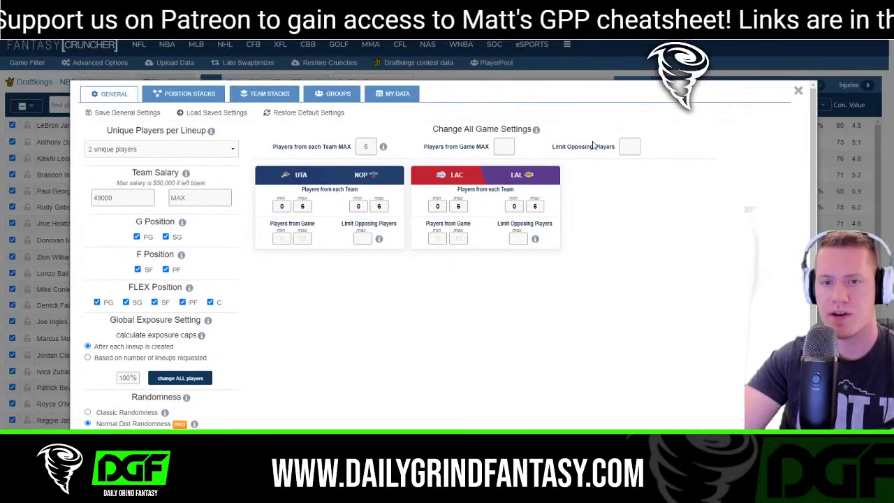
{"action": "left_click", "coordinate": [798, 90]}
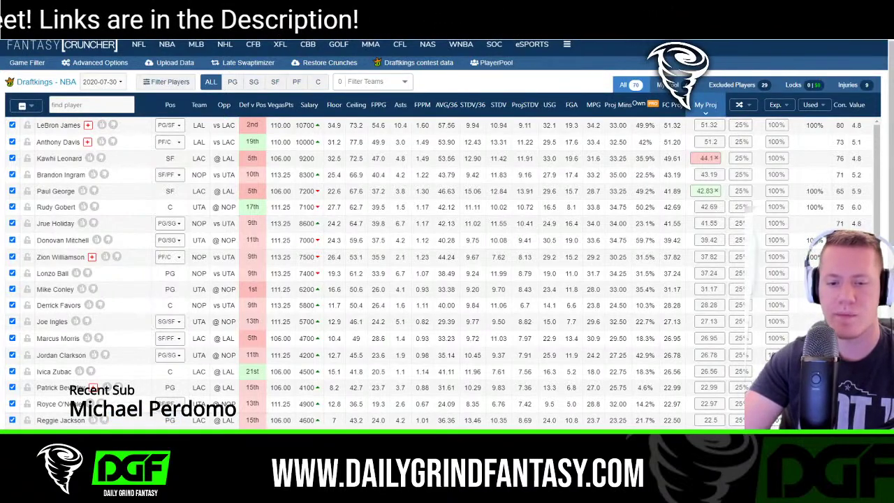
- Calculate 500 lineups based on My Projections
{"action": "scroll", "coordinate": [447, 230], "scroll_direction": "down", "scroll_amount": 2}
{"action": "scroll", "coordinate": [500, 349], "scroll_direction": "up", "scroll_amount": 1}
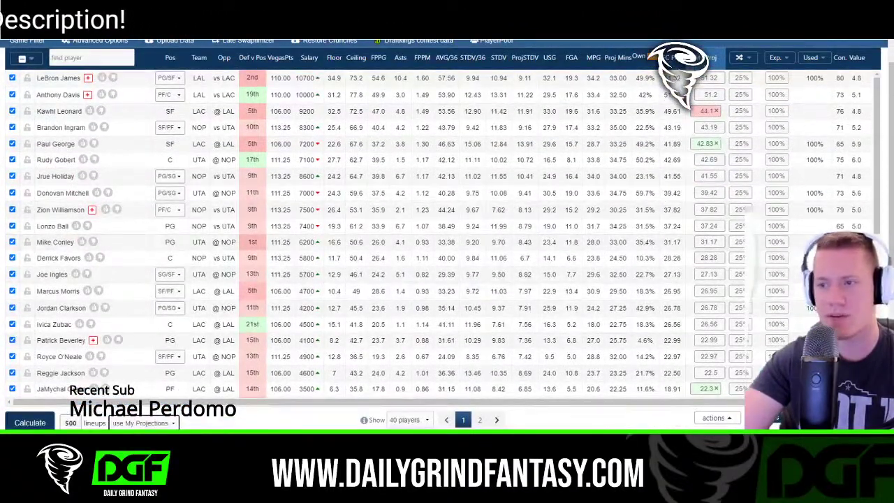
{"action": "scroll", "coordinate": [266, 397], "scroll_direction": "down", "scroll_amount": 1}
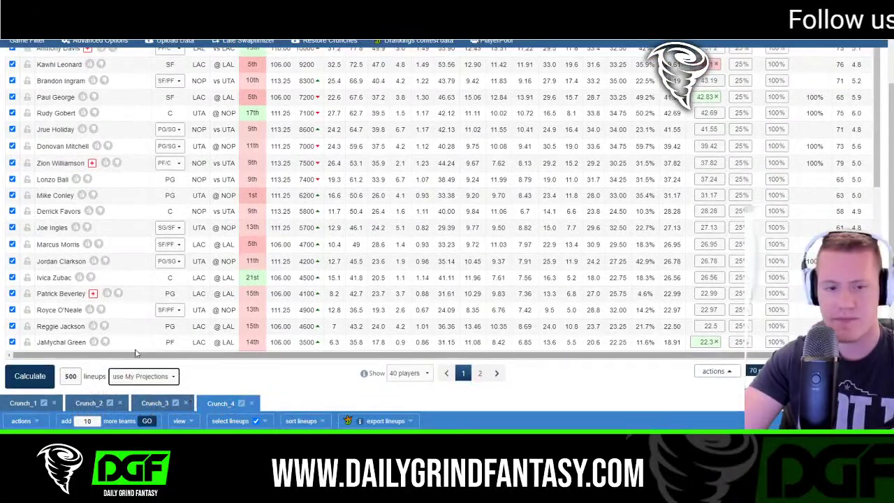
{"action": "left_click", "coordinate": [31, 374]}
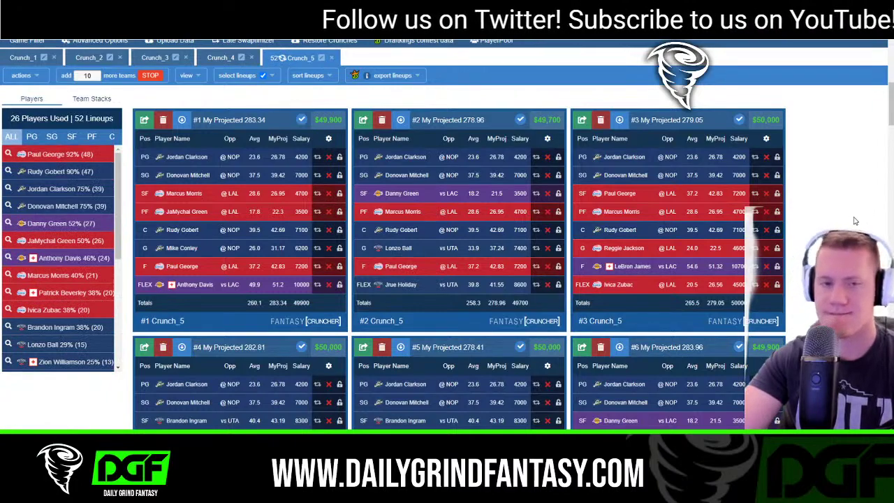
{"action": "scroll", "coordinate": [825, 249], "scroll_direction": "up", "scroll_amount": 1}
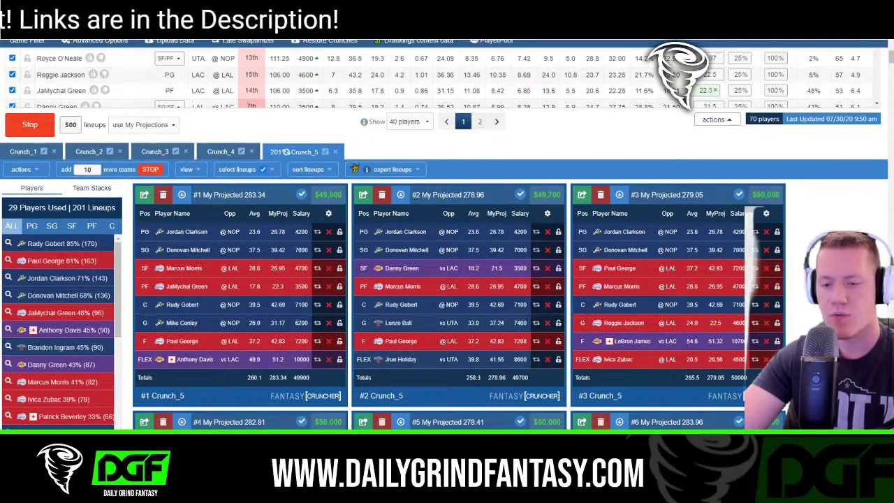
{"action": "key", "text": "super"}
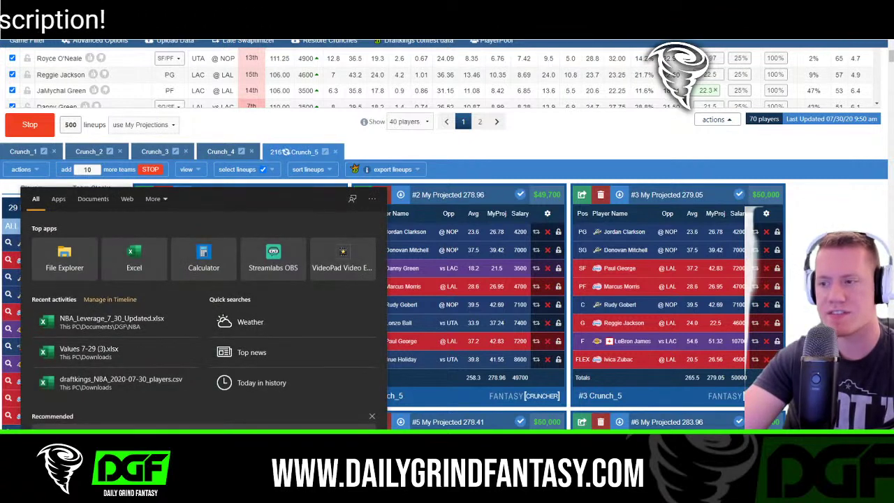
{"action": "key", "text": "Escape"}
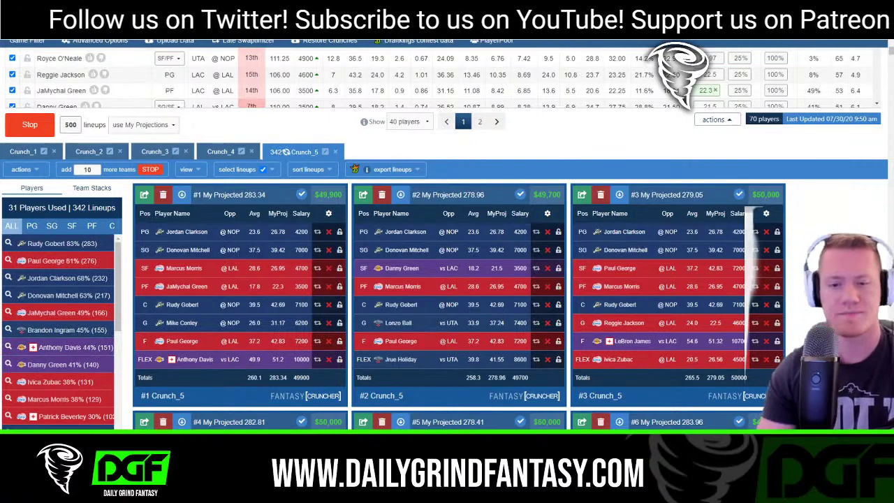
- Review the ownership-based lineup in Crunch_4 and return to the Crunch_5 lineups
{"action": "scroll", "coordinate": [794, 261], "scroll_direction": "down", "scroll_amount": 3}
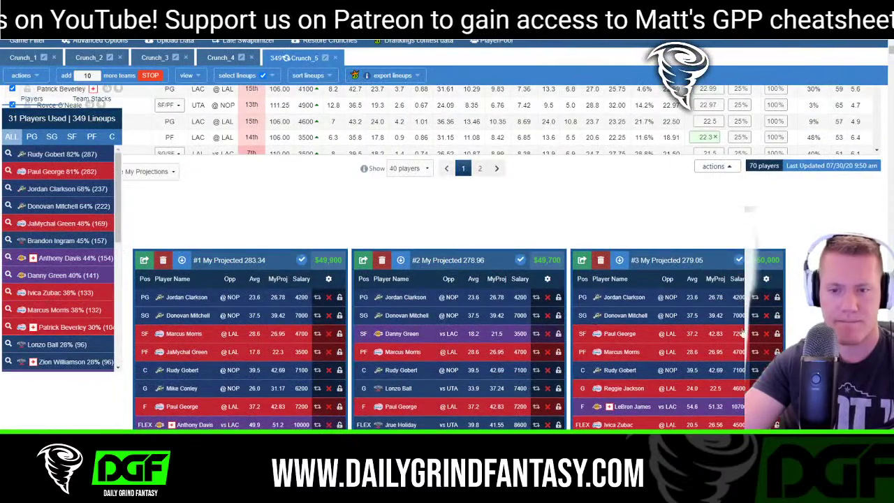
{"action": "scroll", "coordinate": [177, 279], "scroll_direction": "up", "scroll_amount": 3}
{"action": "left_click", "coordinate": [240, 383]}
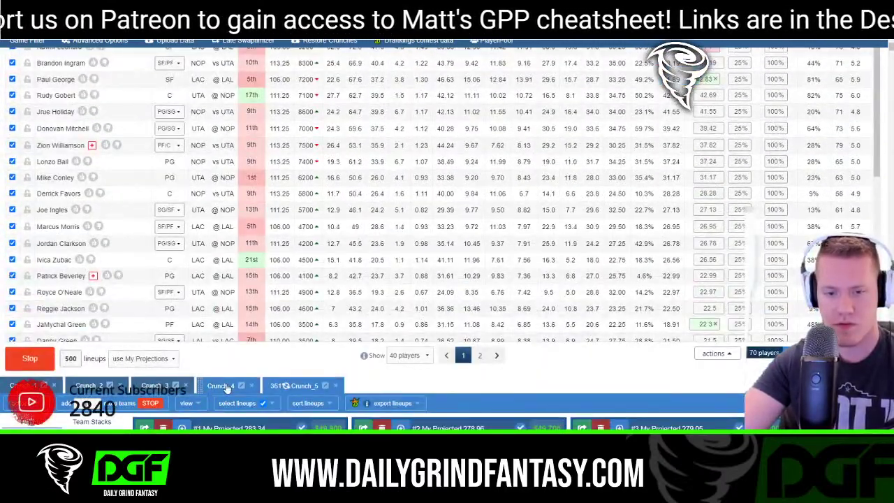
{"action": "scroll", "coordinate": [753, 375], "scroll_direction": "down", "scroll_amount": 3}
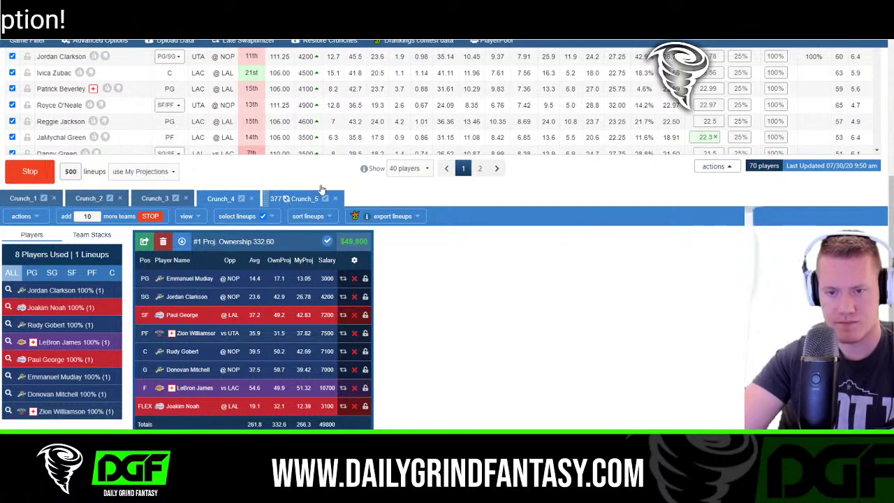
{"action": "scroll", "coordinate": [650, 396], "scroll_direction": "down", "scroll_amount": 1}
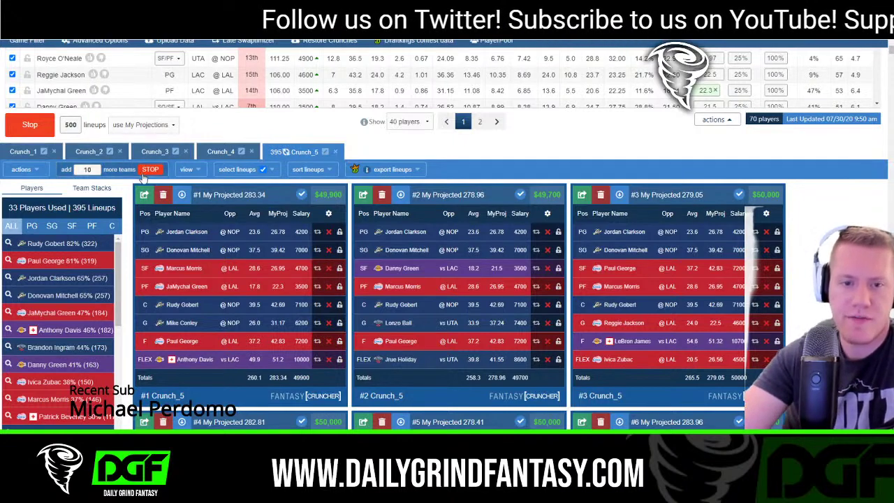
- Stop the running calculation and sort the Crunch_5 lineups by descending Ownership to compare the most popular ones
{"action": "left_click", "coordinate": [303, 169]}
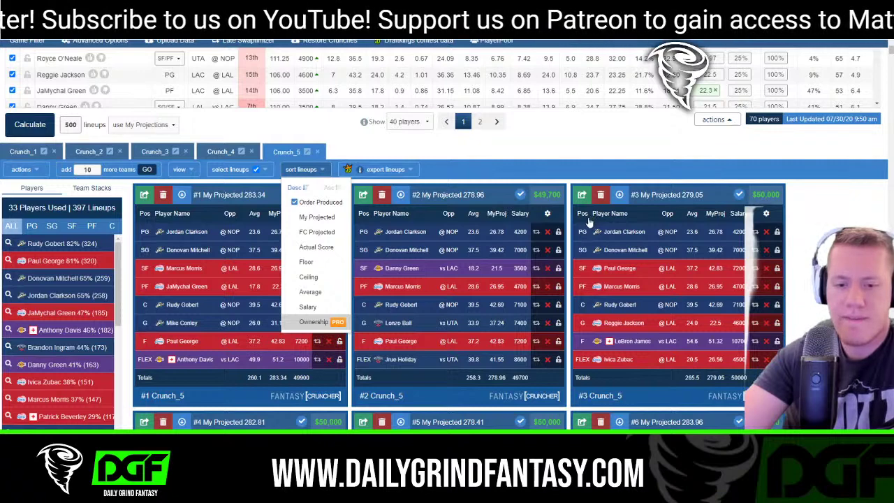
{"action": "left_click", "coordinate": [320, 321]}
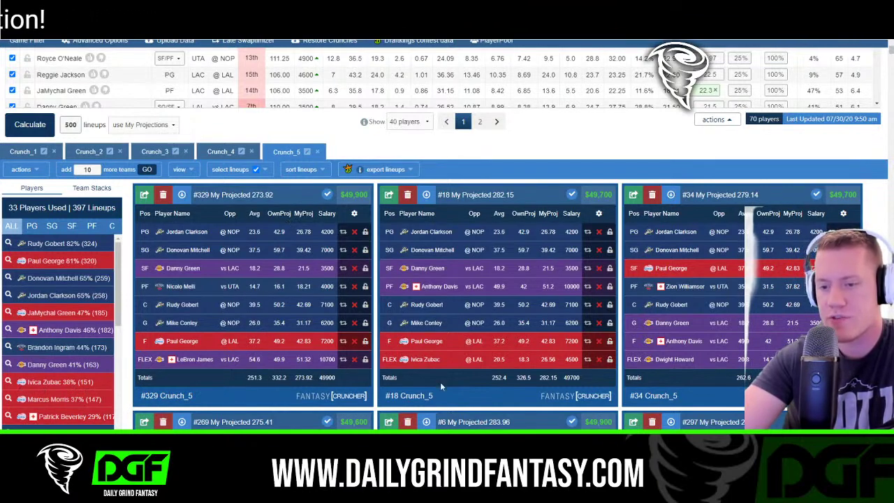
{"action": "scroll", "coordinate": [529, 378], "scroll_direction": "down", "scroll_amount": 2}
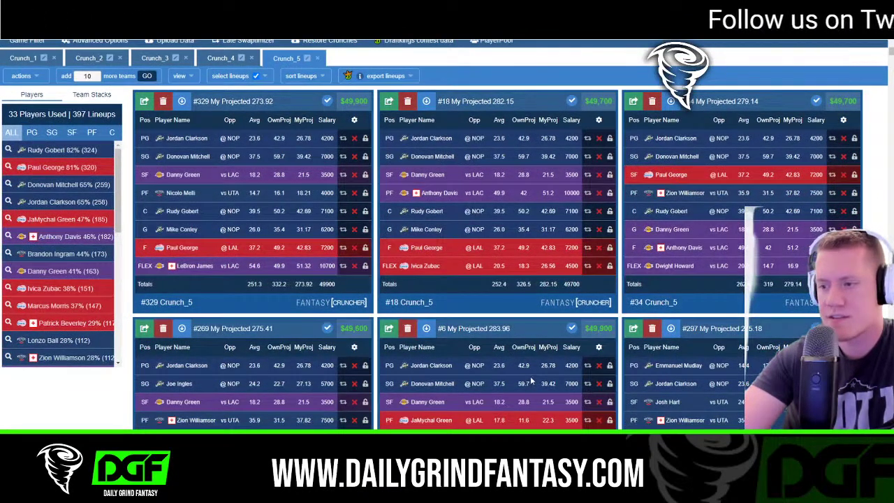
{"action": "scroll", "coordinate": [762, 312], "scroll_direction": "down", "scroll_amount": 2}
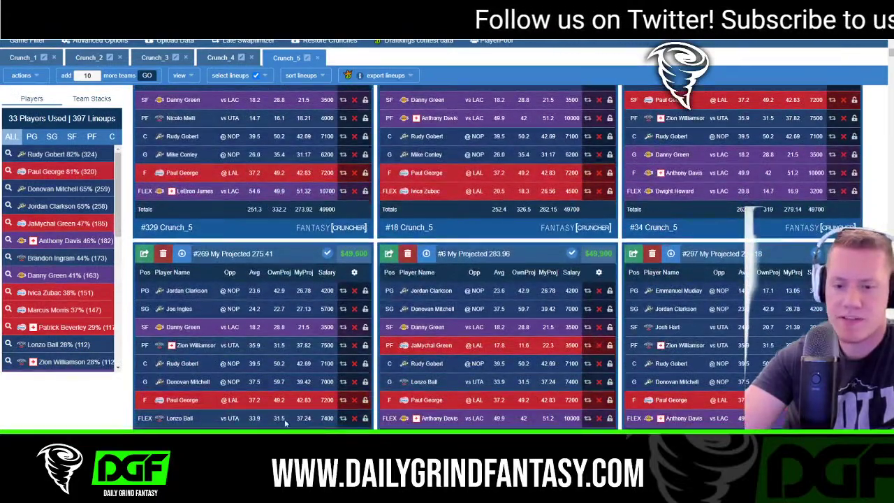
{"action": "scroll", "coordinate": [258, 224], "scroll_direction": "down", "scroll_amount": 1}
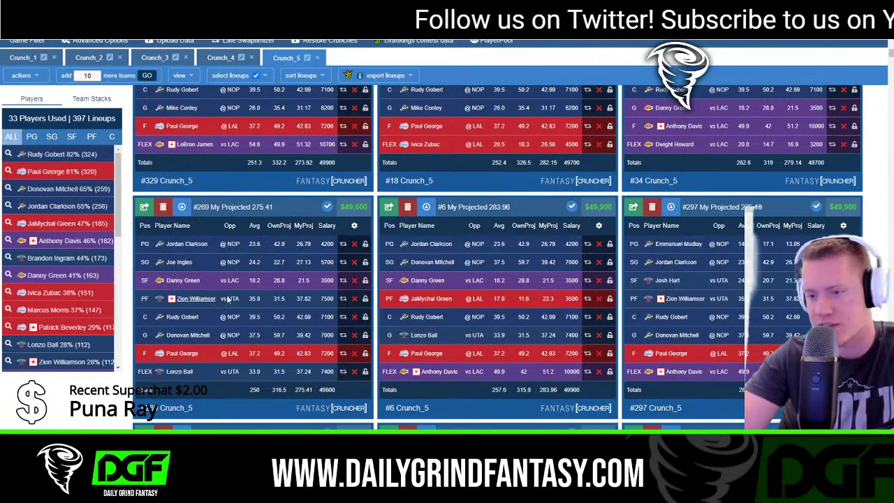
- Check the player exposure percentages for Crunch_5 and compare them with the highest-owned lineups
{"action": "scroll", "coordinate": [63, 293], "scroll_direction": "down", "scroll_amount": 5}
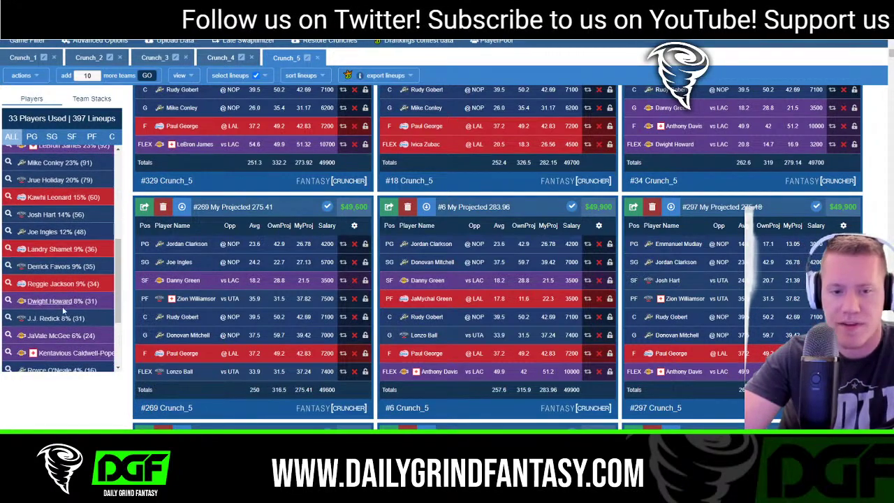
{"action": "scroll", "coordinate": [199, 307], "scroll_direction": "up", "scroll_amount": 2}
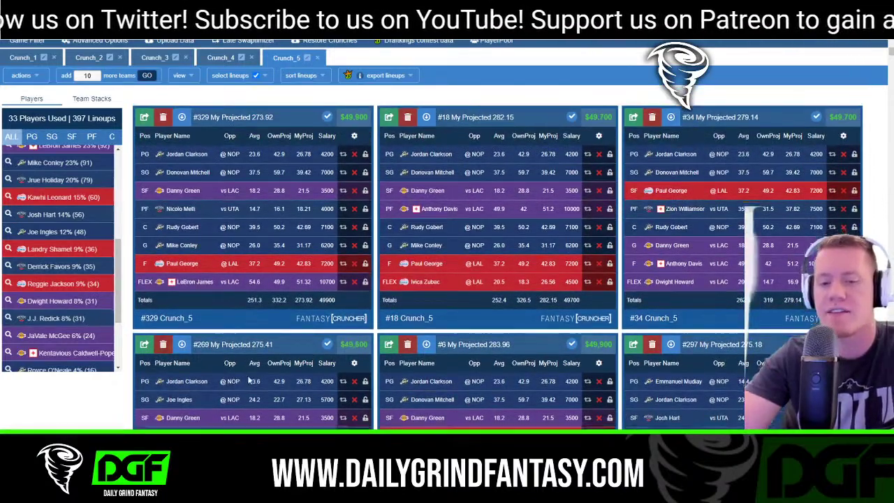
{"action": "scroll", "coordinate": [245, 350], "scroll_direction": "down", "scroll_amount": 1}
{"action": "scroll", "coordinate": [236, 314], "scroll_direction": "down", "scroll_amount": 1}
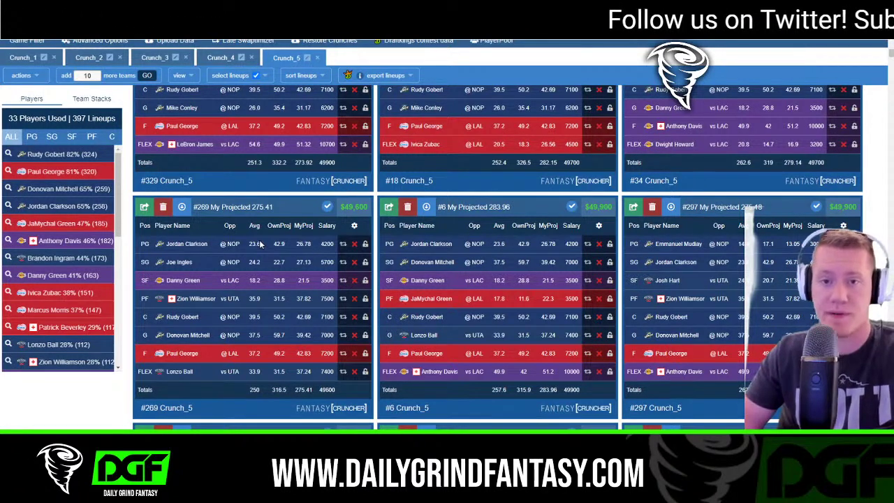
- Open the Windows Calculator and divide 215 by 2
{"action": "key", "text": "super"}
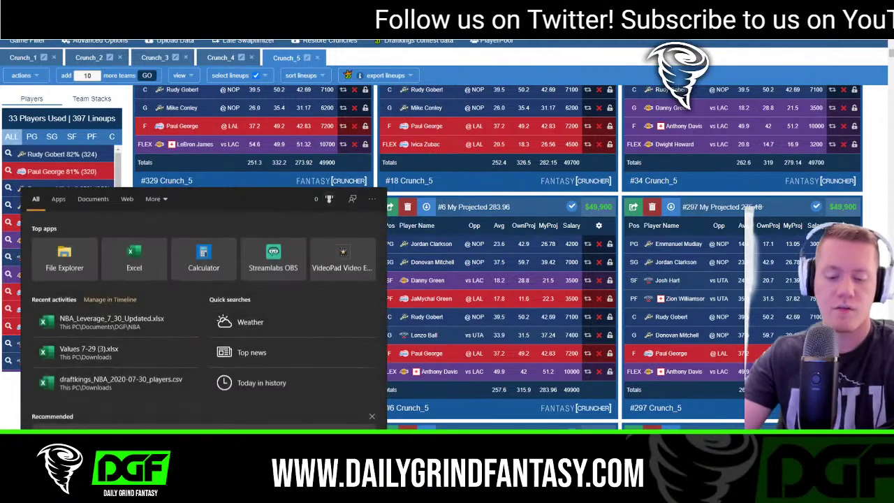
{"action": "type", "text": "ca"}
{"action": "left_click", "coordinate": [84, 241]}
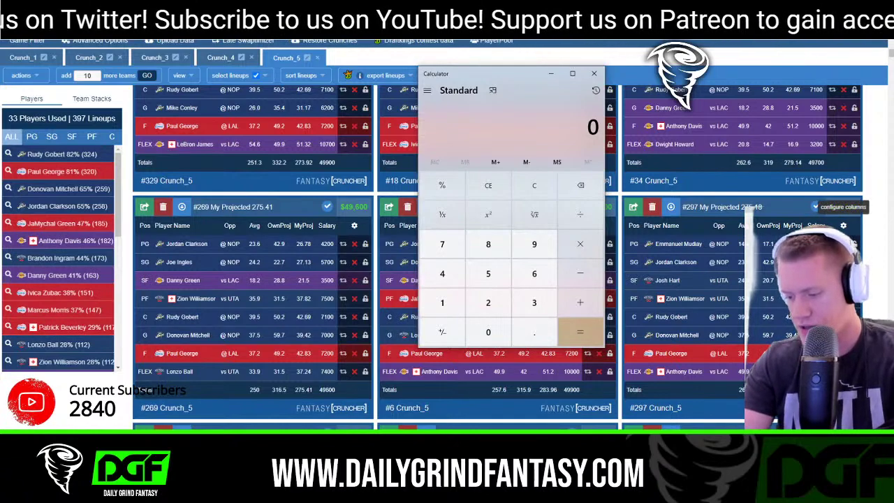
{"action": "type", "text": "215/2"}
{"action": "key", "text": "Return"}
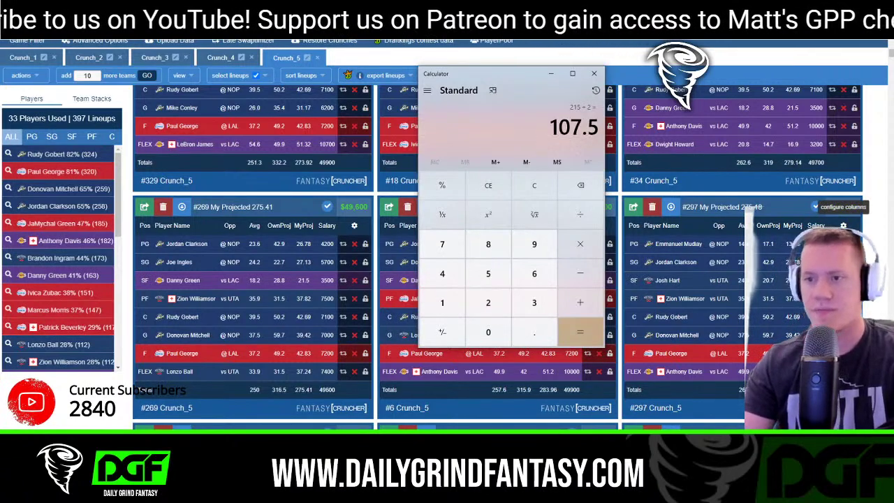
- Subtract 108 from 333 in Calculator to work out an ownership target for the lineups
{"action": "left_click", "coordinate": [534, 302]}
{"action": "left_click", "coordinate": [534, 302]}
{"action": "left_click", "coordinate": [534, 303]}
{"action": "left_click", "coordinate": [580, 274]}
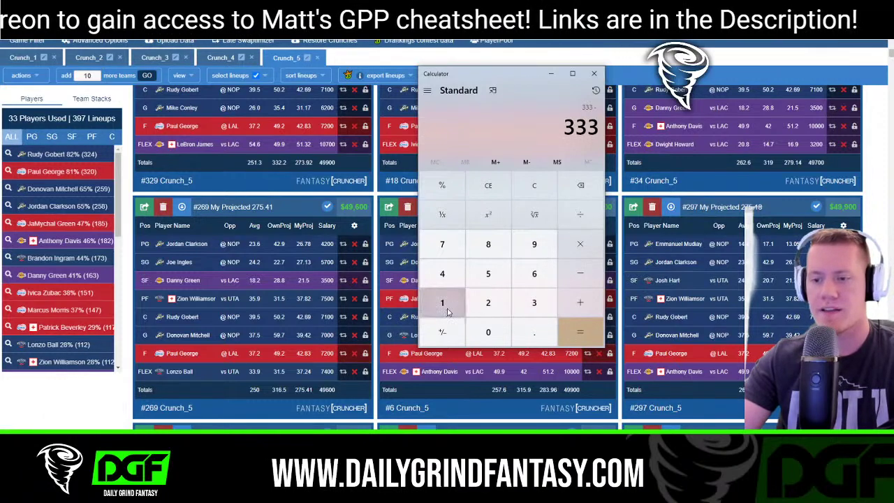
{"action": "left_click", "coordinate": [443, 302]}
{"action": "left_click", "coordinate": [488, 332]}
{"action": "left_click", "coordinate": [488, 244]}
{"action": "key", "text": "Return"}
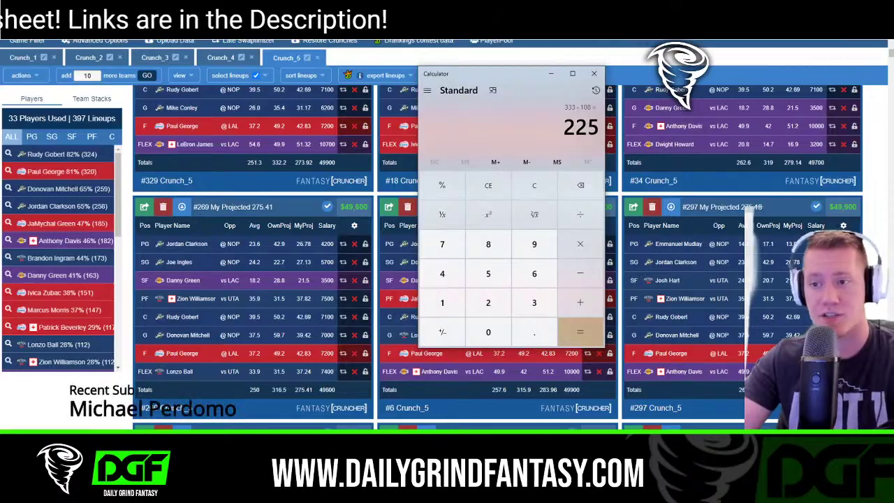
- Examine the OwnProj totals of the lowest-owned Crunch_5 lineups at the end of the sorted list
{"action": "left_click_drag", "start_coordinate": [890, 63], "coordinate": [891, 290]}
{"action": "scroll", "coordinate": [495, 258], "scroll_direction": "down", "scroll_amount": 3}
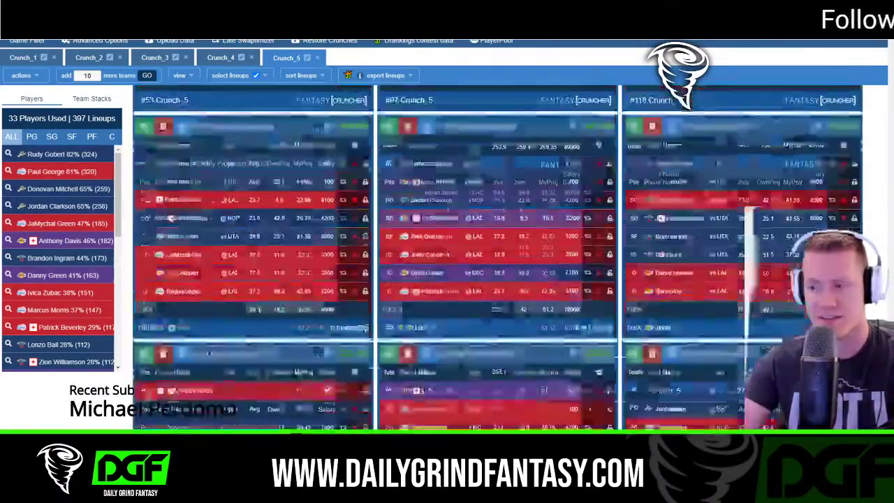
{"action": "scroll", "coordinate": [496, 258], "scroll_direction": "down", "scroll_amount": 5}
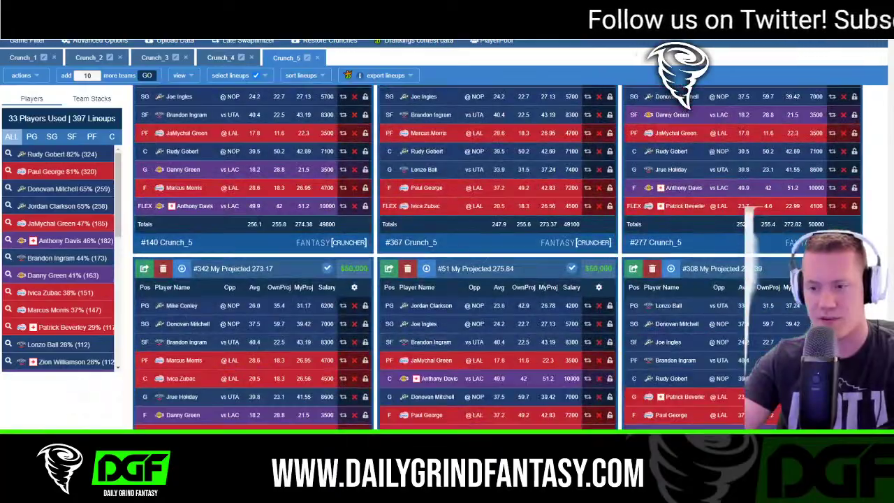
{"action": "scroll", "coordinate": [496, 259], "scroll_direction": "down", "scroll_amount": 5}
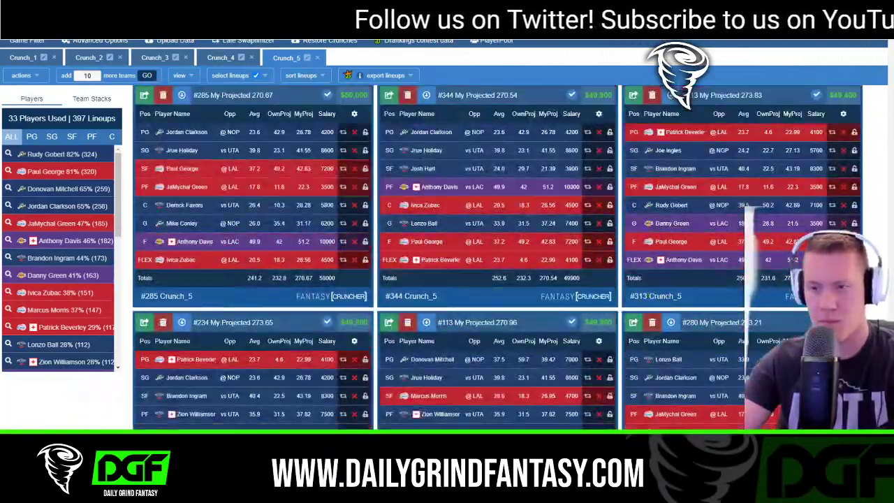
{"action": "scroll", "coordinate": [496, 258], "scroll_direction": "down", "scroll_amount": 5}
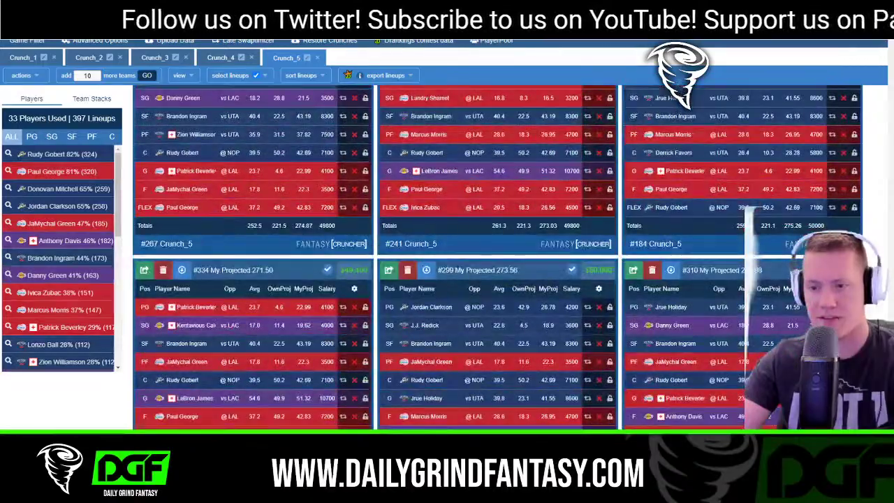
{"action": "scroll", "coordinate": [496, 259], "scroll_direction": "up", "scroll_amount": 5}
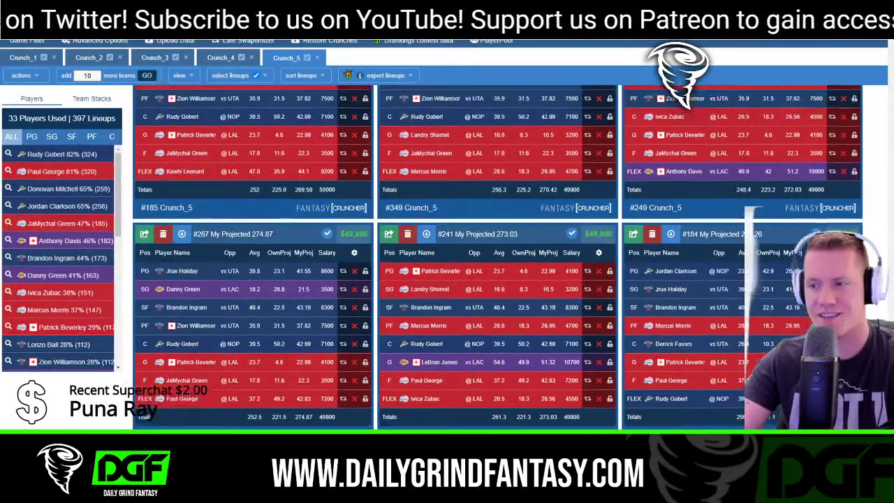
{"action": "scroll", "coordinate": [189, 250], "scroll_direction": "up", "scroll_amount": 1}
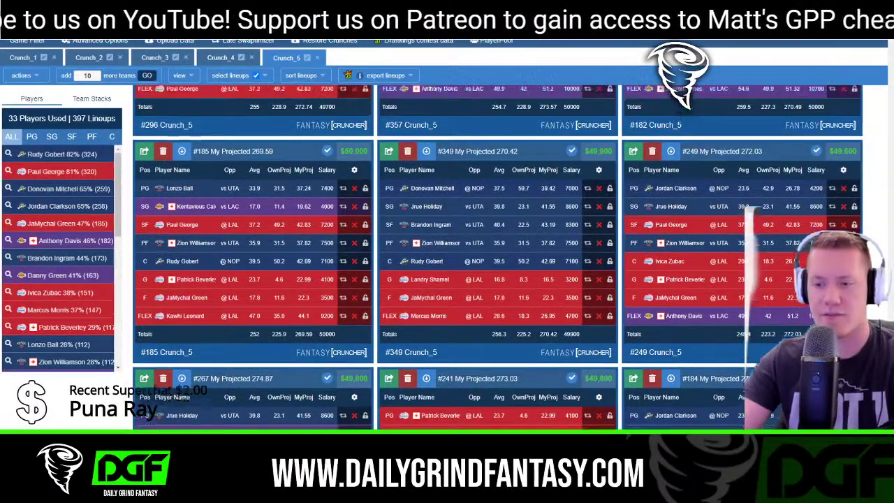
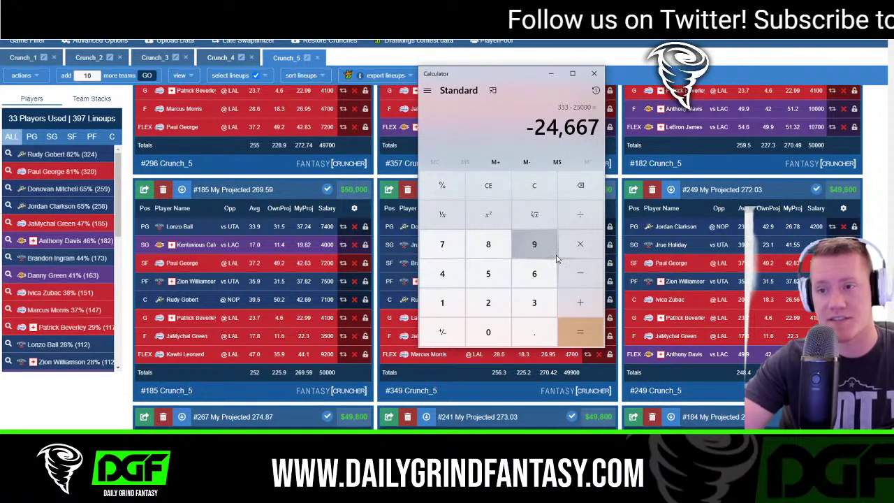
- Clear and close Calculator, and deselect all lineups in Crunch_5
{"action": "left_click", "coordinate": [536, 184]}
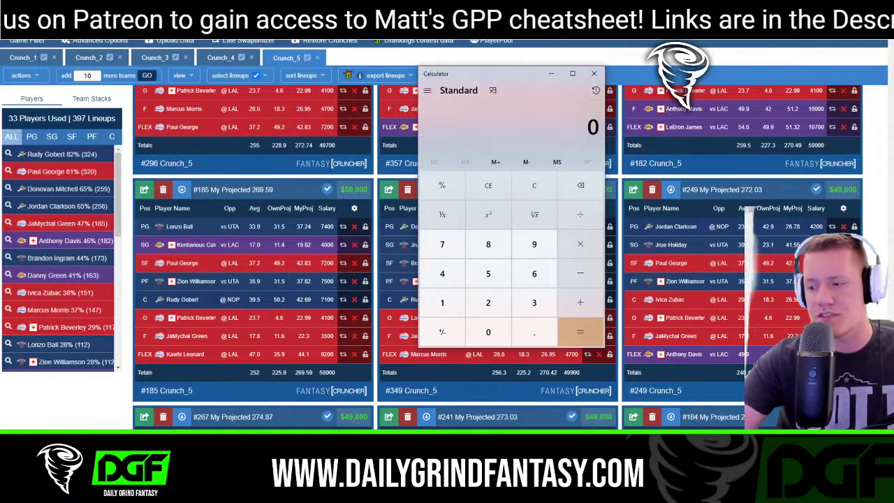
{"action": "left_click", "coordinate": [593, 73]}
{"action": "scroll", "coordinate": [489, 279], "scroll_direction": "down", "scroll_amount": 5}
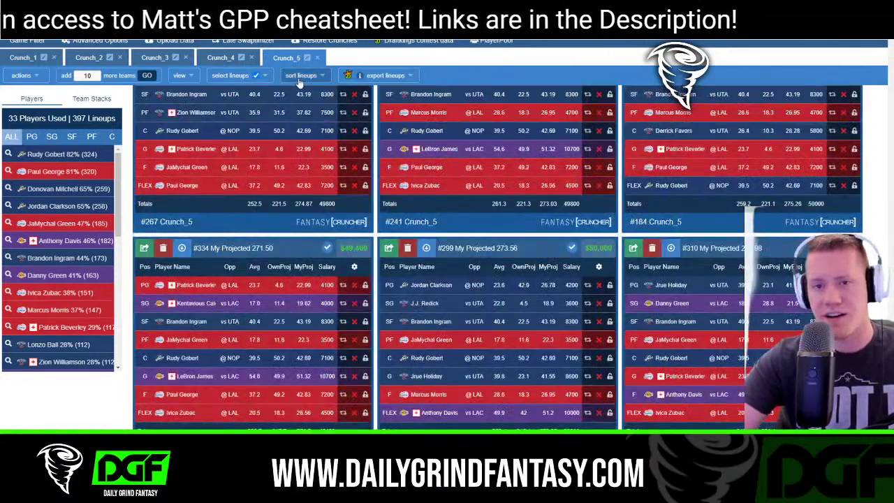
{"action": "left_click", "coordinate": [256, 75]}
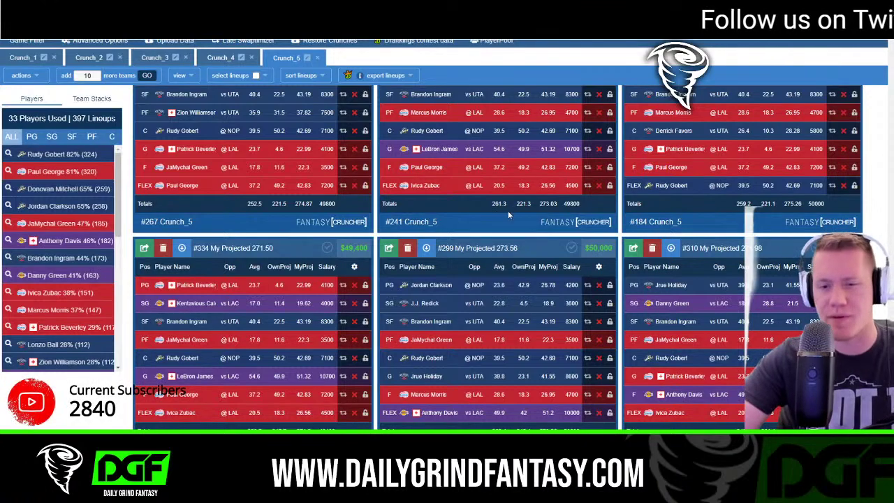
- Select the four lowest-owned lineups, #389, #334, #299 and #310
{"action": "scroll", "coordinate": [512, 211], "scroll_direction": "down", "scroll_amount": 1}
{"action": "scroll", "coordinate": [513, 215], "scroll_direction": "up", "scroll_amount": 1}
{"action": "scroll", "coordinate": [648, 267], "scroll_direction": "down", "scroll_amount": 4}
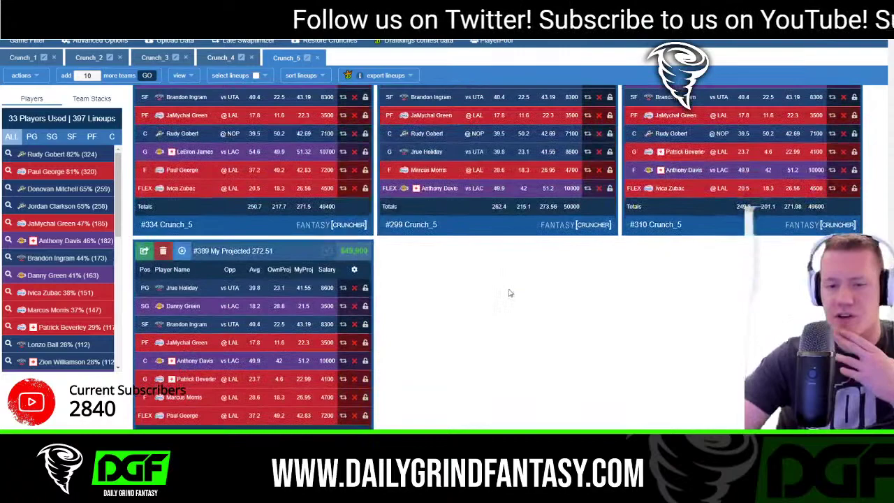
{"action": "left_click", "coordinate": [328, 250]}
{"action": "scroll", "coordinate": [364, 259], "scroll_direction": "up", "scroll_amount": 3}
{"action": "left_click", "coordinate": [327, 163]}
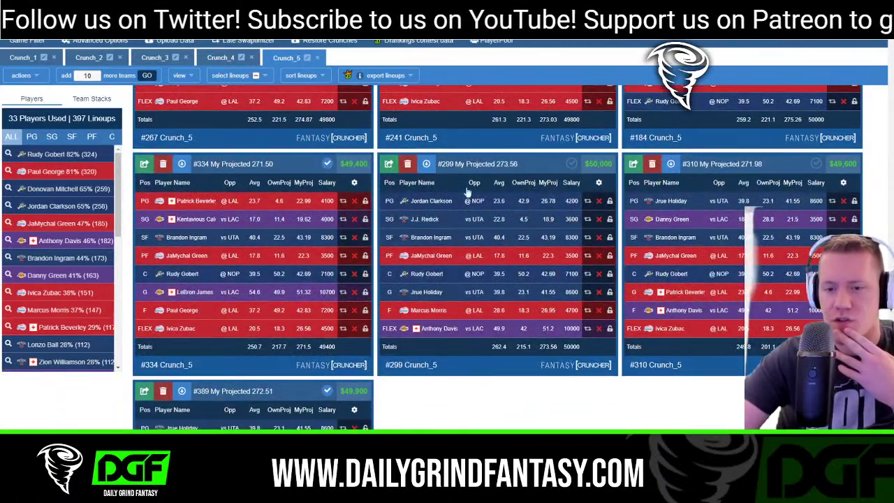
{"action": "left_click", "coordinate": [571, 164]}
{"action": "left_click", "coordinate": [815, 164]}
- Add the next two rows of low-owned lineups to the selection: #267, #241, #184, #185, #349 and #249
{"action": "scroll", "coordinate": [814, 185], "scroll_direction": "up", "scroll_amount": 4}
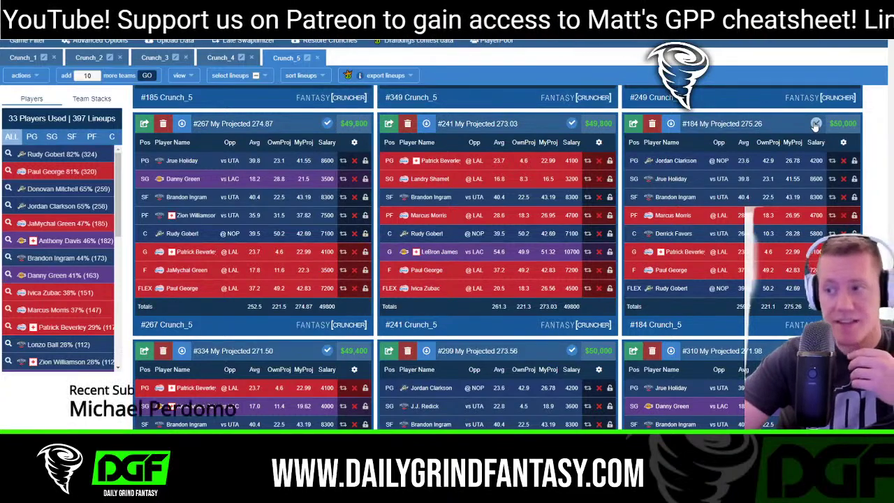
{"action": "scroll", "coordinate": [604, 221], "scroll_direction": "up", "scroll_amount": 5}
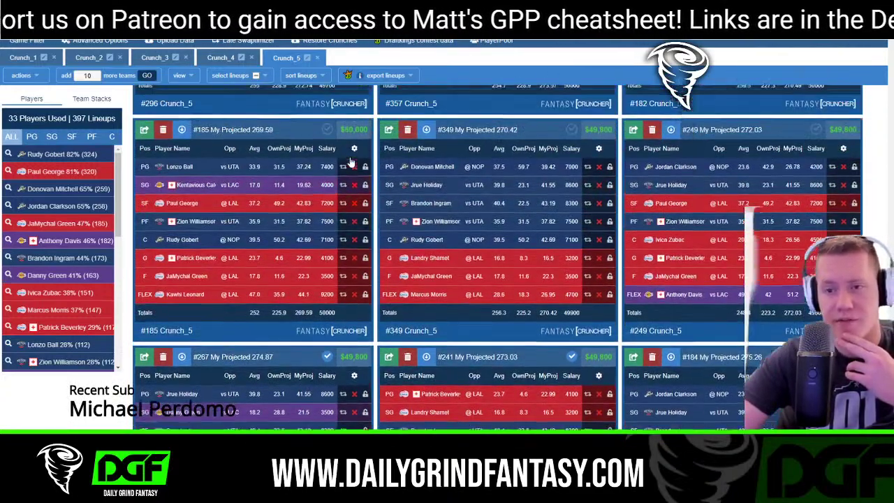
{"action": "left_click", "coordinate": [327, 129]}
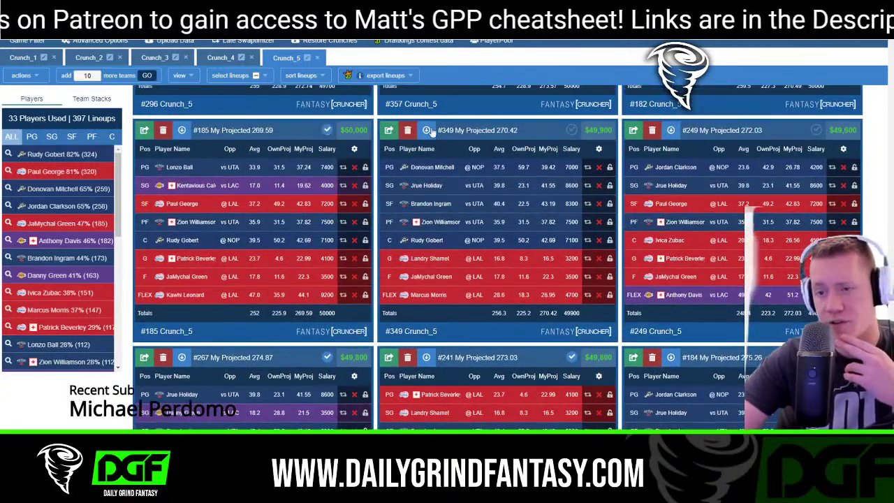
{"action": "left_click", "coordinate": [572, 130]}
{"action": "left_click", "coordinate": [815, 130]}
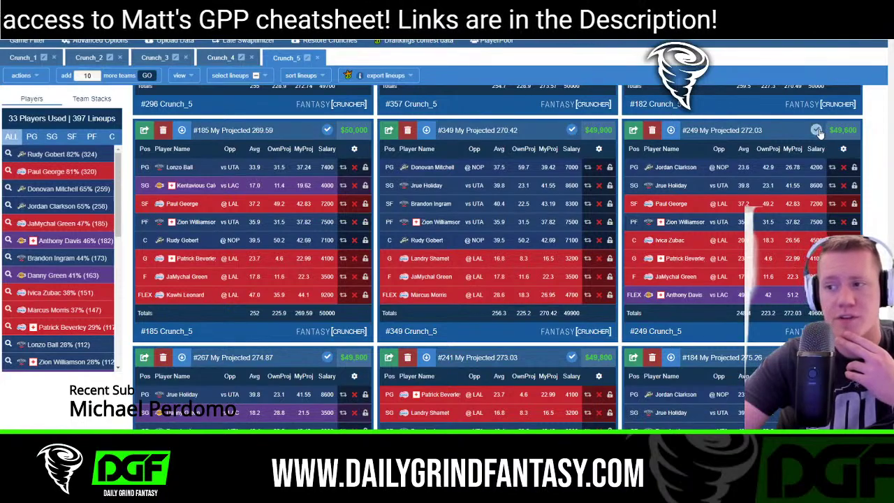
- Add lineups #296, #357 and #182 to the selection
{"action": "scroll", "coordinate": [370, 176], "scroll_direction": "up", "scroll_amount": 2}
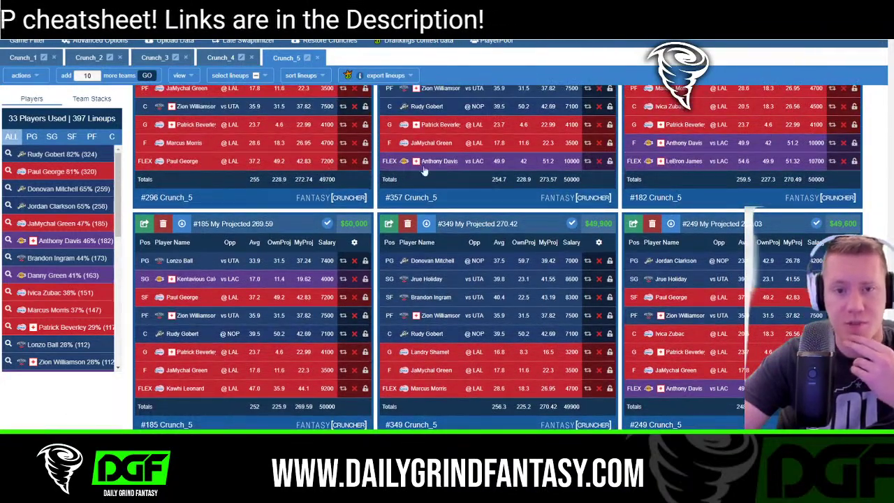
{"action": "scroll", "coordinate": [371, 176], "scroll_direction": "up", "scroll_amount": 2}
{"action": "scroll", "coordinate": [370, 176], "scroll_direction": "up", "scroll_amount": 2}
{"action": "left_click", "coordinate": [327, 183]}
{"action": "left_click", "coordinate": [571, 183]}
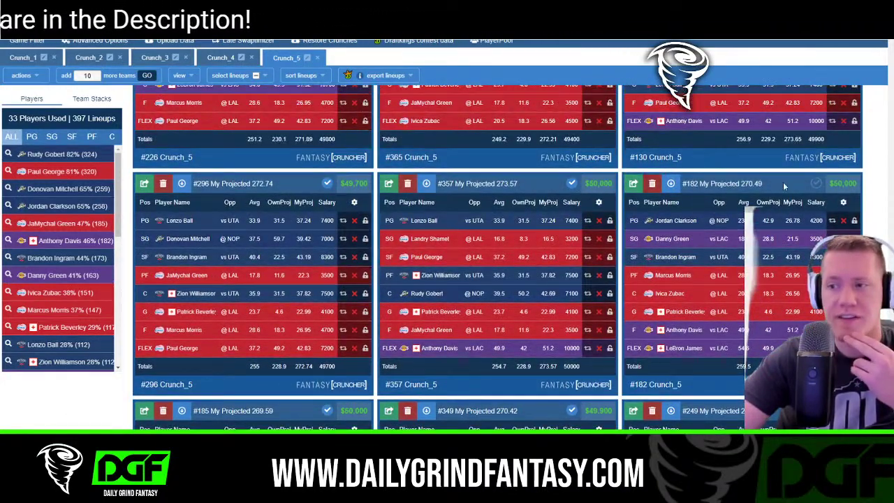
{"action": "left_click", "coordinate": [816, 183]}
- Add lineups #226, #365, #130, #234 and #113 to the selection
{"action": "scroll", "coordinate": [364, 169], "scroll_direction": "up", "scroll_amount": 3}
{"action": "left_click", "coordinate": [327, 97]}
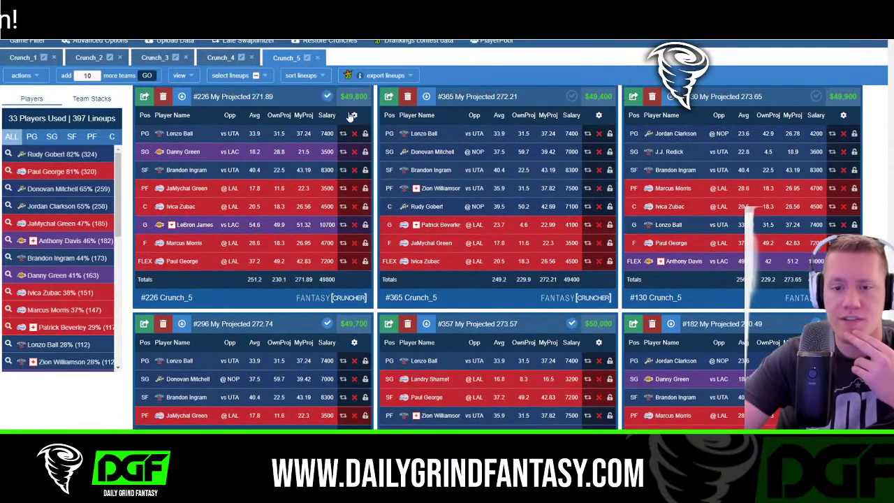
{"action": "scroll", "coordinate": [554, 166], "scroll_direction": "up", "scroll_amount": 2}
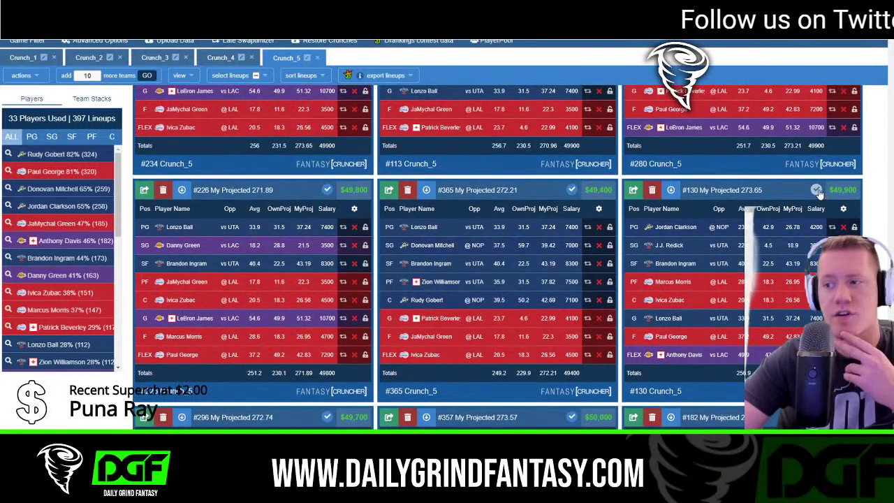
{"action": "scroll", "coordinate": [418, 199], "scroll_direction": "up", "scroll_amount": 3}
{"action": "scroll", "coordinate": [418, 200], "scroll_direction": "up", "scroll_amount": 1}
{"action": "left_click", "coordinate": [327, 149]}
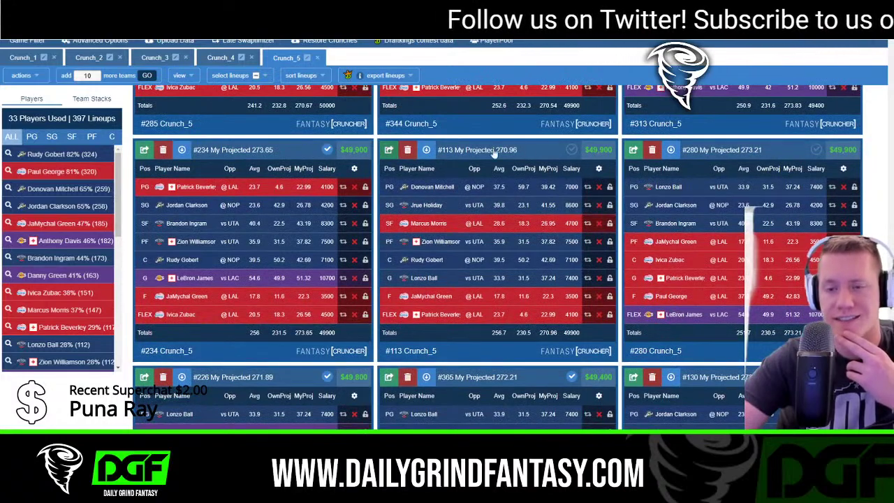
{"action": "left_click", "coordinate": [571, 149]}
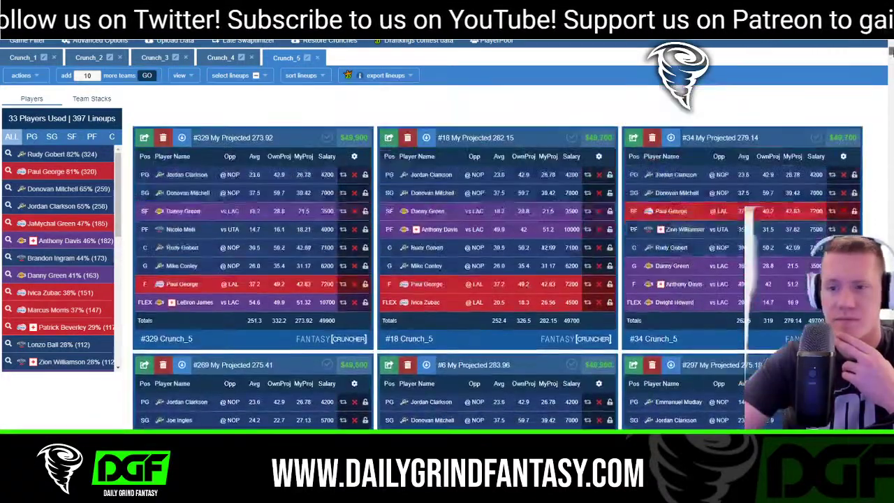
- Select the six highest-owned lineups at the start of the sorted list: #329, #18, #34, #269, #6 and #297
{"action": "scroll", "coordinate": [388, 397], "scroll_direction": "up", "scroll_amount": 5}
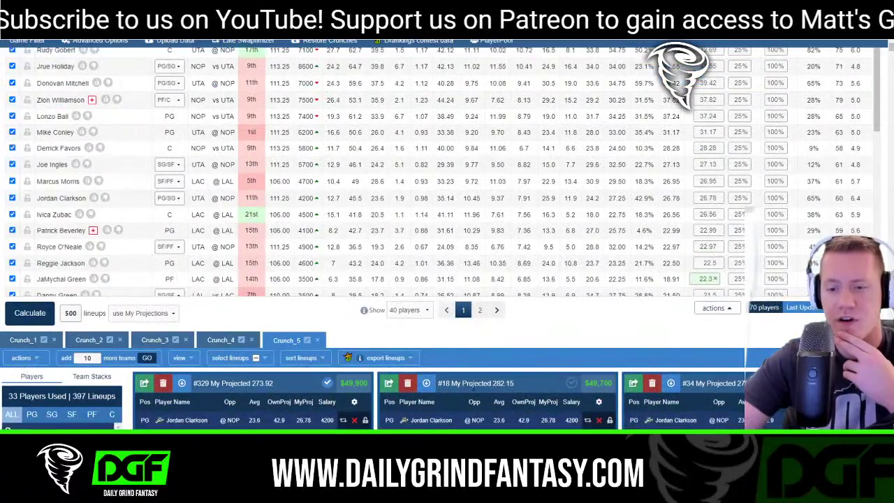
{"action": "scroll", "coordinate": [580, 328], "scroll_direction": "down", "scroll_amount": 1}
{"action": "scroll", "coordinate": [580, 325], "scroll_direction": "down", "scroll_amount": 2}
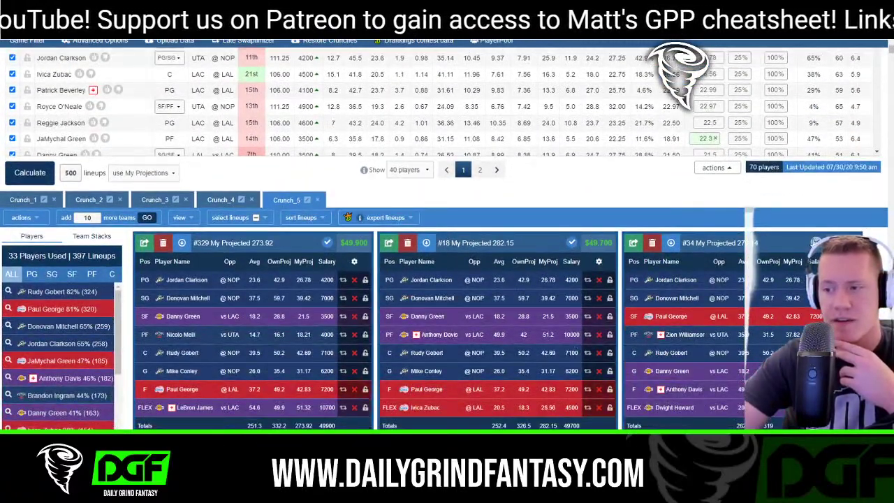
{"action": "scroll", "coordinate": [782, 262], "scroll_direction": "down", "scroll_amount": 3}
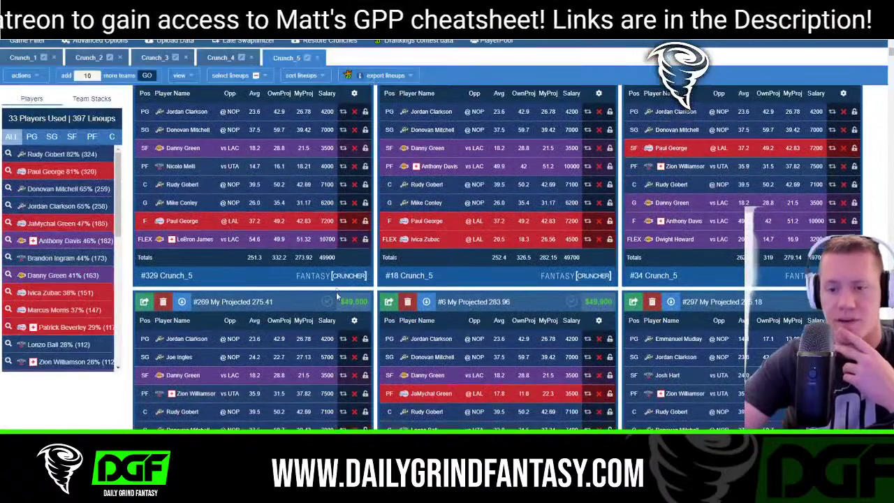
{"action": "left_click", "coordinate": [327, 301]}
{"action": "left_click", "coordinate": [571, 301]}
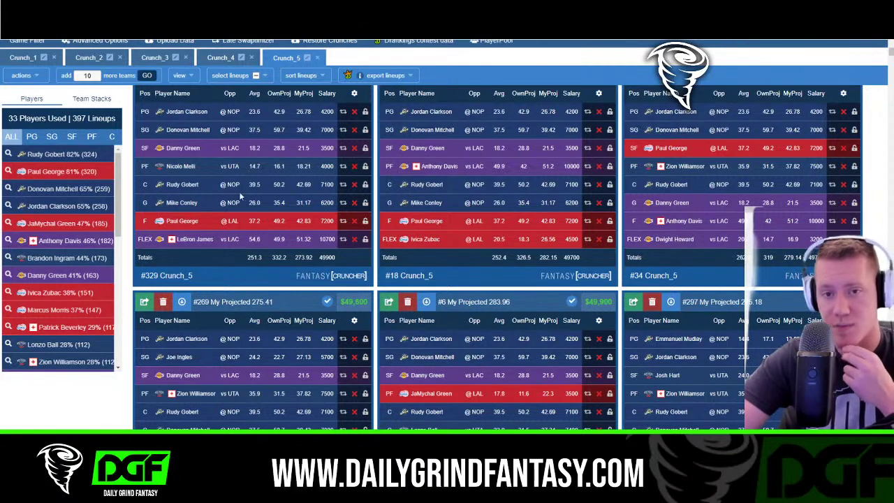
{"action": "scroll", "coordinate": [333, 353], "scroll_direction": "down", "scroll_amount": 5}
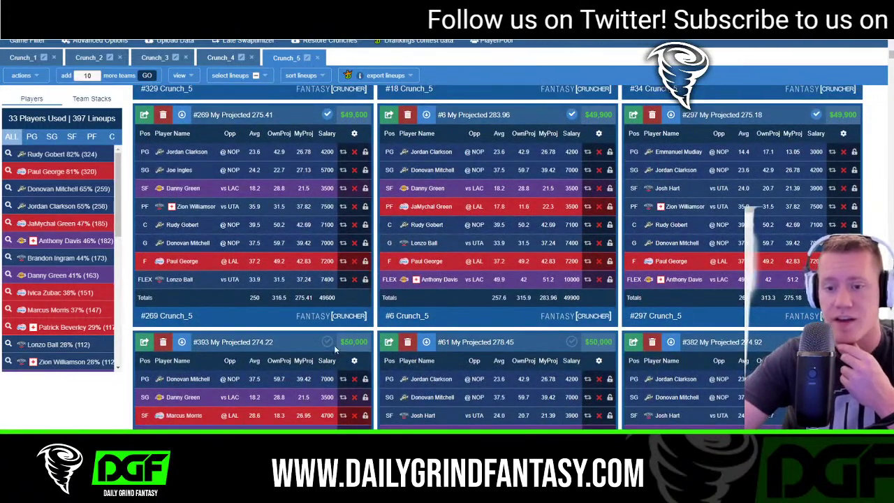
- Go back to the low-owned lineups and examine J.J. Redick's projected ownership and salary in lineup #299
{"action": "scroll", "coordinate": [517, 343], "scroll_direction": "down", "scroll_amount": 10}
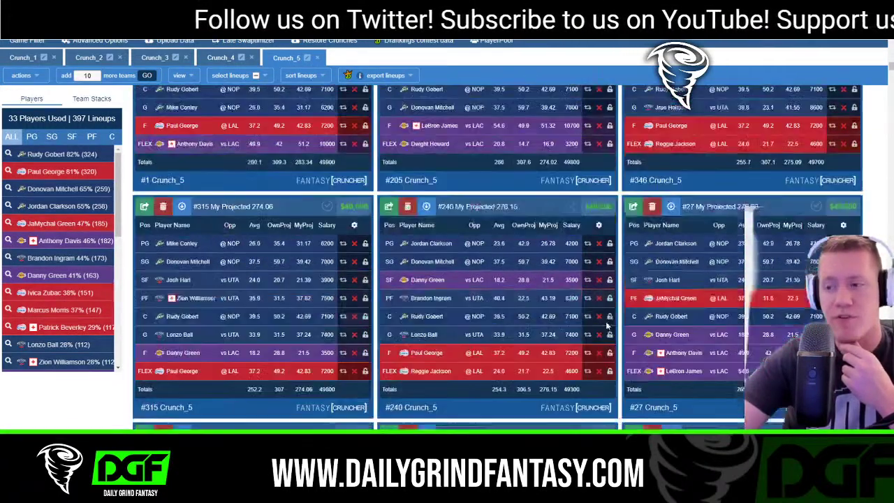
{"action": "scroll", "coordinate": [497, 259], "scroll_direction": "down", "scroll_amount": 10}
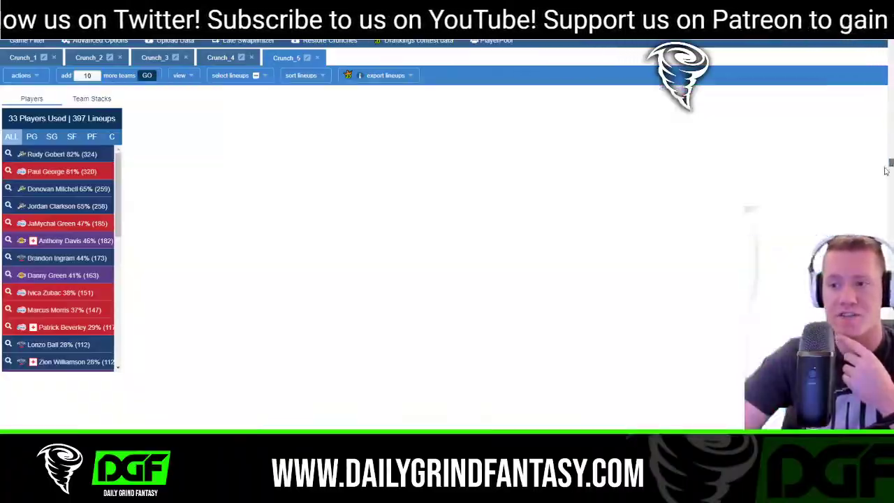
{"action": "scroll", "coordinate": [497, 258], "scroll_direction": "down", "scroll_amount": 5}
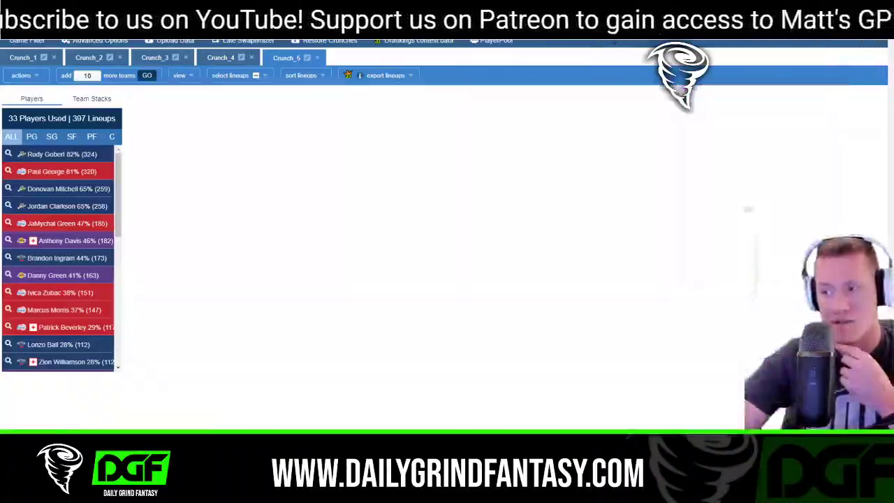
{"action": "scroll", "coordinate": [497, 259], "scroll_direction": "down", "scroll_amount": 10}
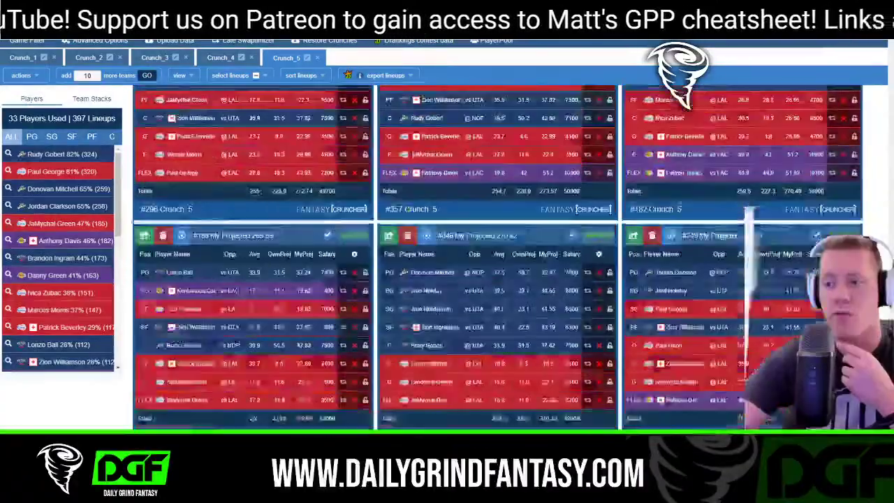
{"action": "scroll", "coordinate": [445, 320], "scroll_direction": "up", "scroll_amount": 2}
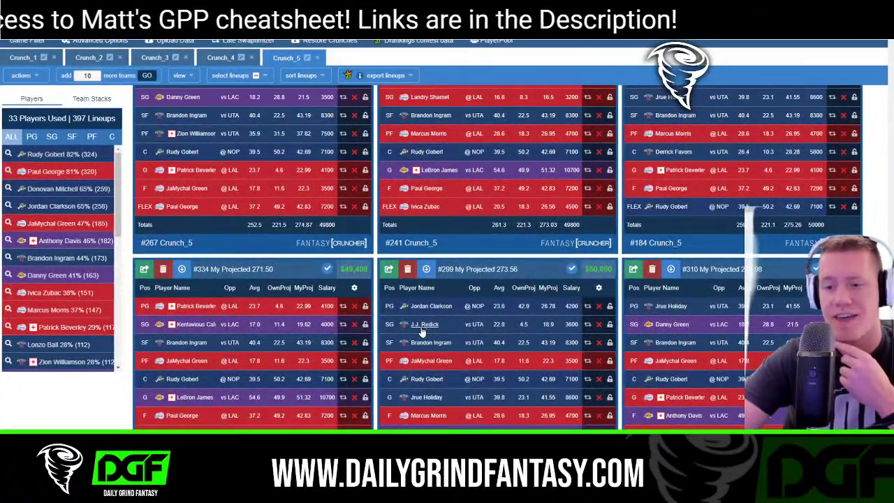
{"action": "double_click", "coordinate": [525, 324]}
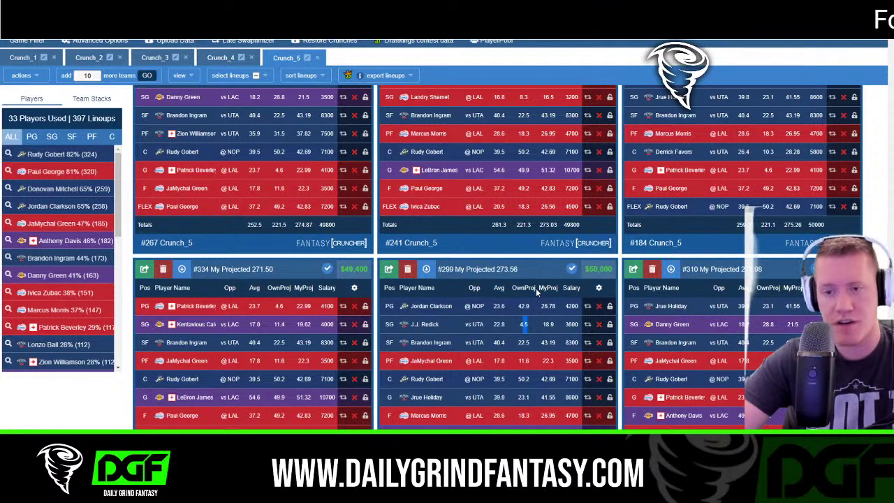
{"action": "double_click", "coordinate": [570, 326]}
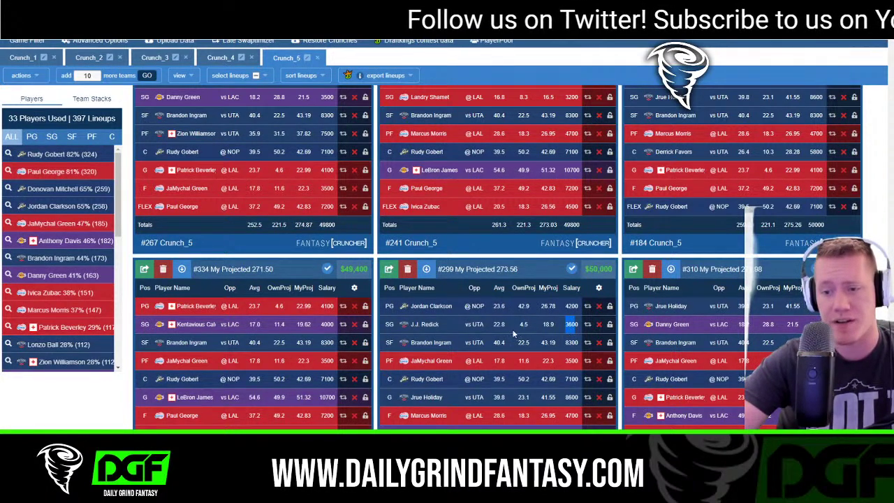
{"action": "left_click", "coordinate": [672, 243]}
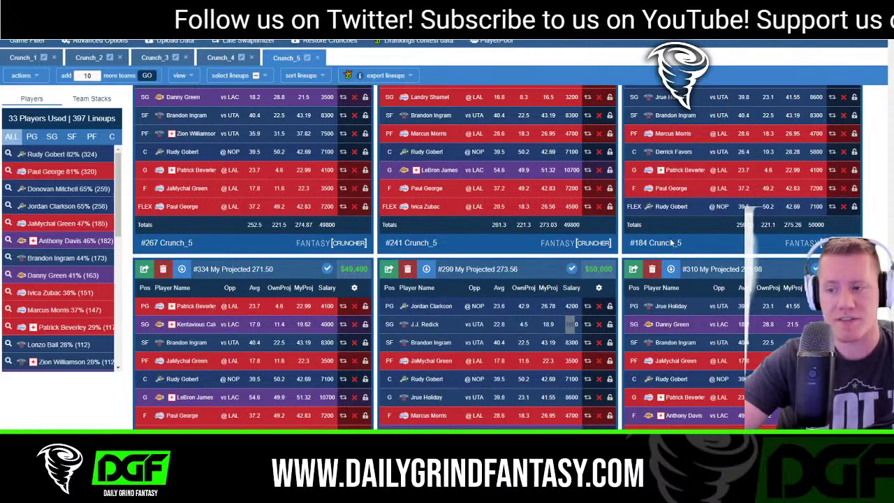
- Switch to the Excel projections sheet, check J.J. Redick's projected minutes, and return to the FantasyCruncher lineups
{"action": "key", "text": "alt+Tab"}
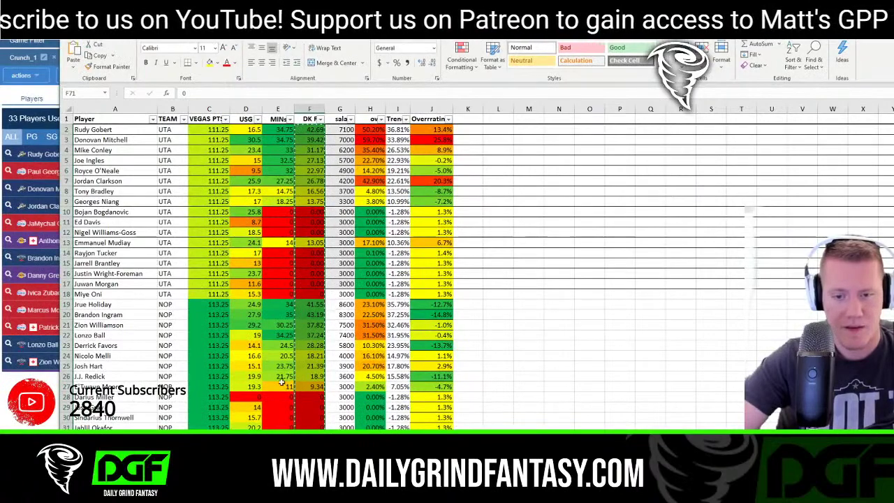
{"action": "left_click", "coordinate": [267, 377]}
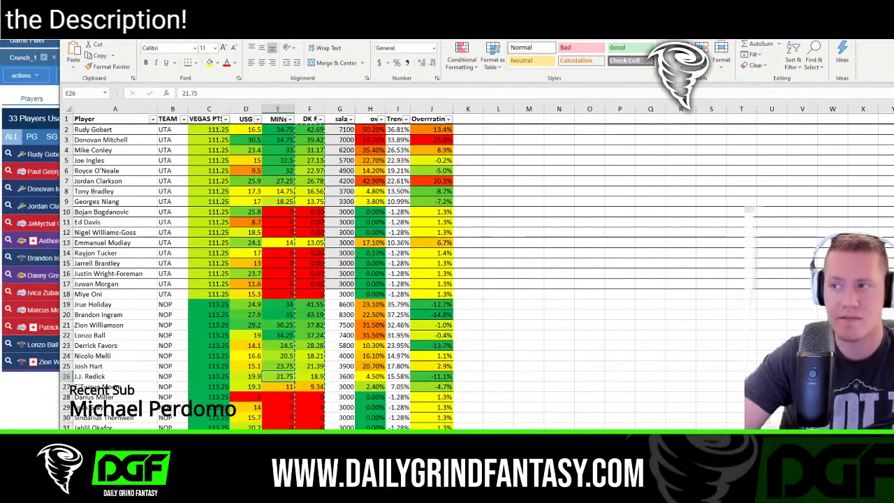
{"action": "key", "text": "alt+Tab"}
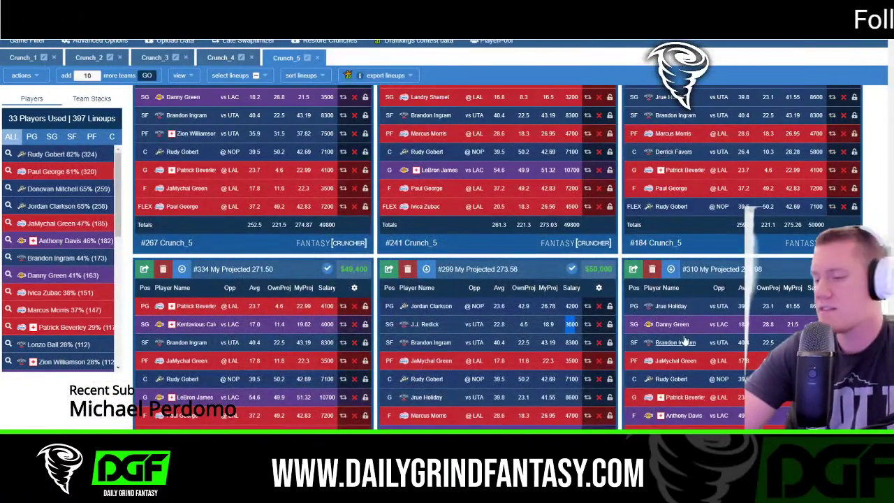
- Open the advanced options' general settings and replace the minimum team salary
{"action": "scroll", "coordinate": [698, 360], "scroll_direction": "up", "scroll_amount": 3}
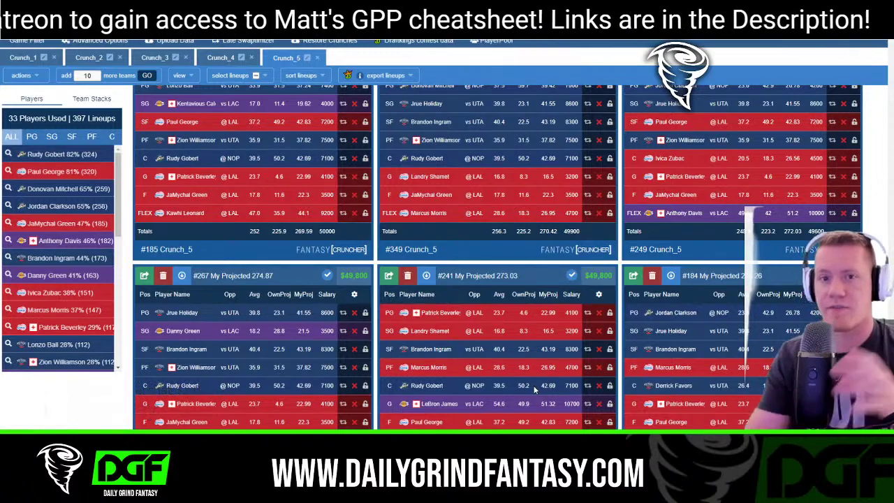
{"action": "left_click", "coordinate": [78, 43]}
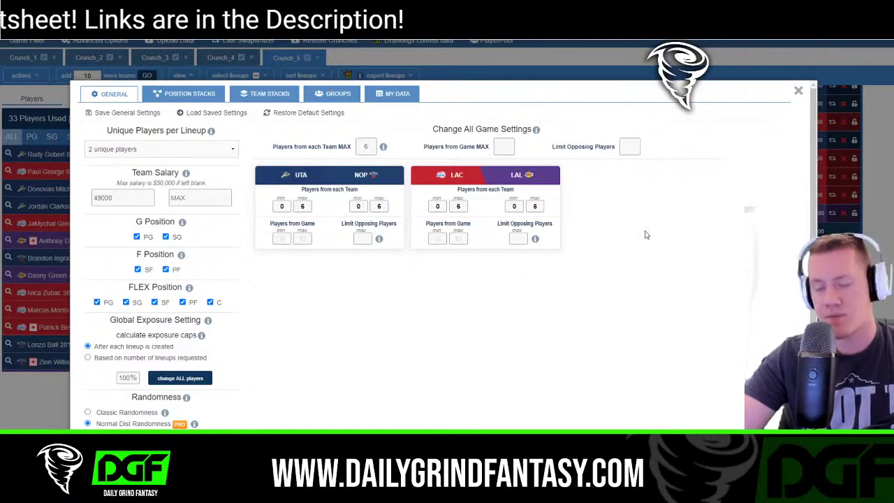
{"action": "scroll", "coordinate": [645, 236], "scroll_direction": "down", "scroll_amount": 1}
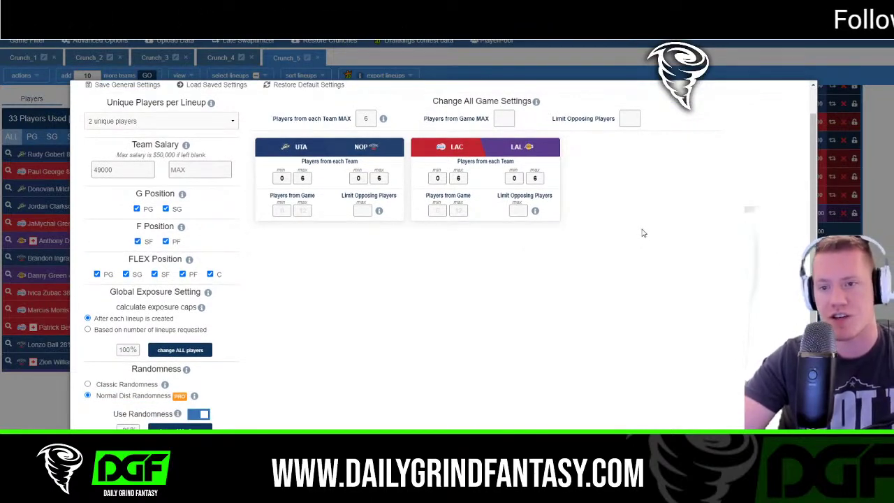
{"action": "scroll", "coordinate": [644, 233], "scroll_direction": "up", "scroll_amount": 1}
{"action": "double_click", "coordinate": [123, 201]}
{"action": "type", "text": "4"}
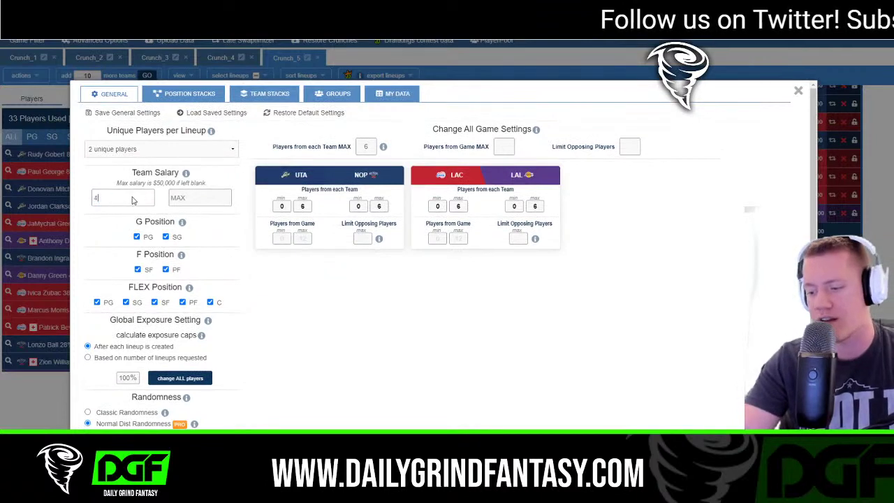